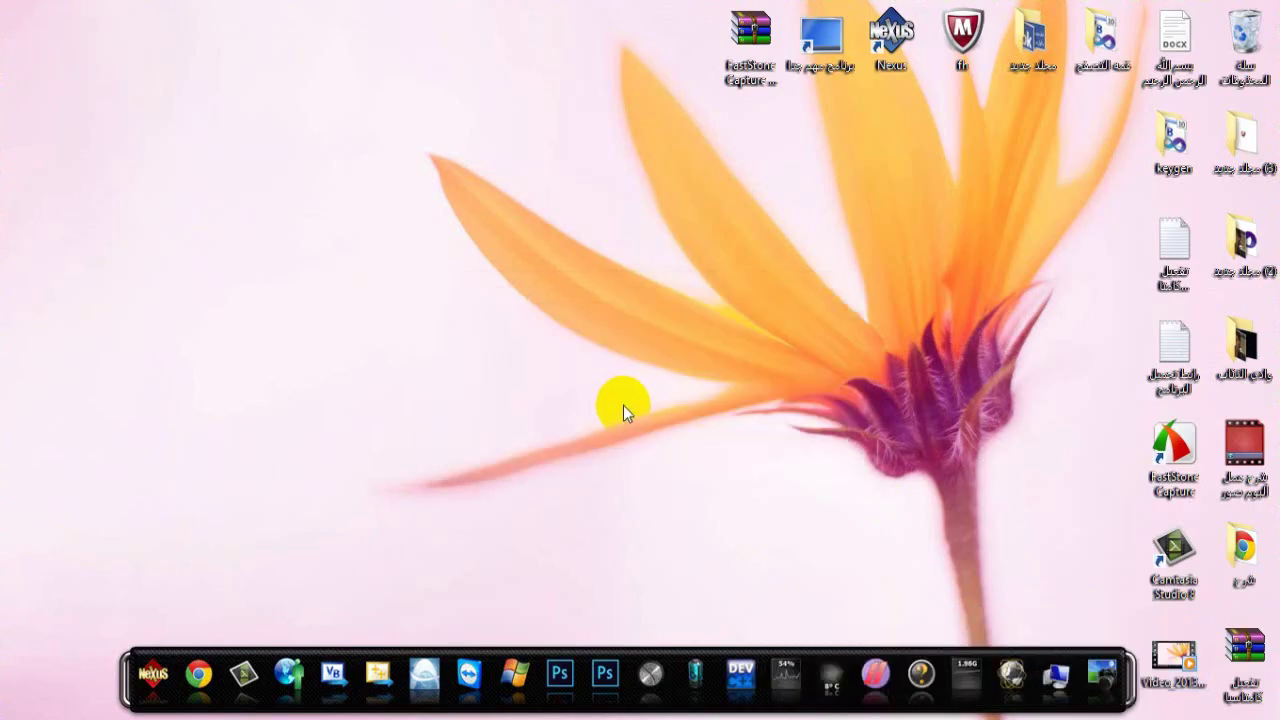
Stop the trial screen recording, discard it from the preview, and close the recorder to return to the Camtasia Studio editor
left_click_drag(276, 235, 656, 443)
key("F10")
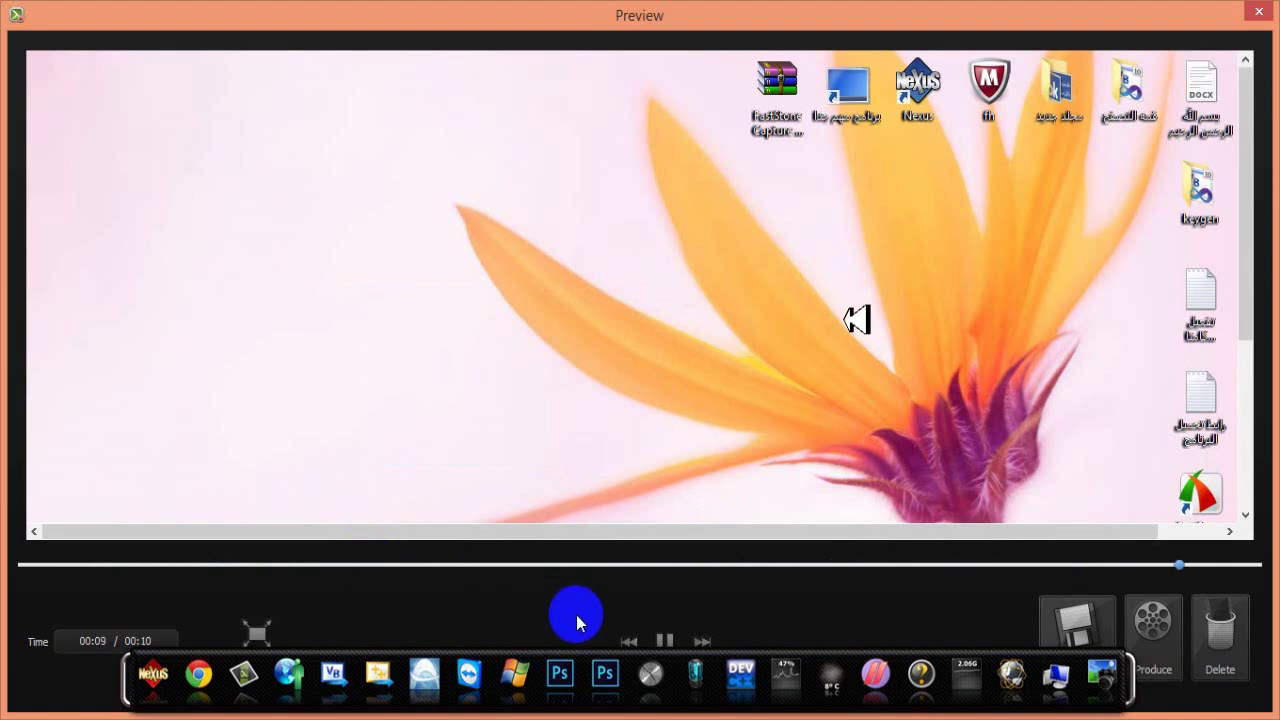
left_click(1257, 12)
left_click(674, 393)
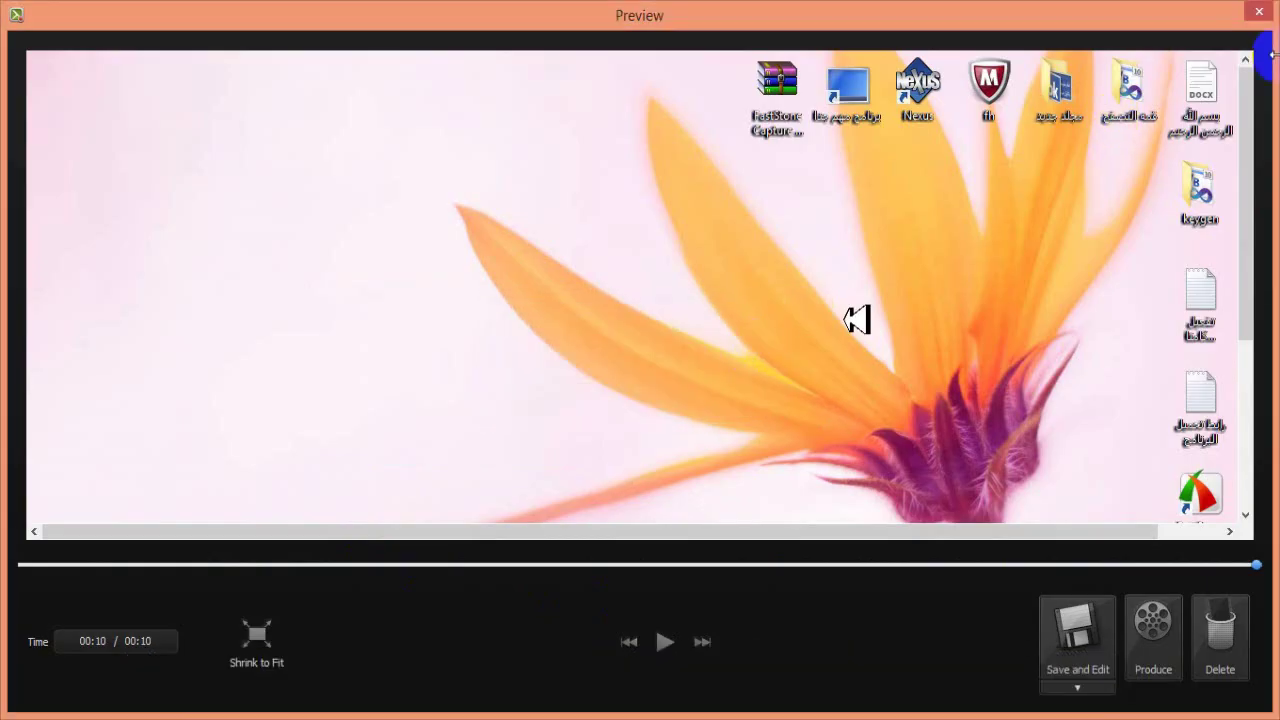
left_click(1257, 12)
left_click(580, 392)
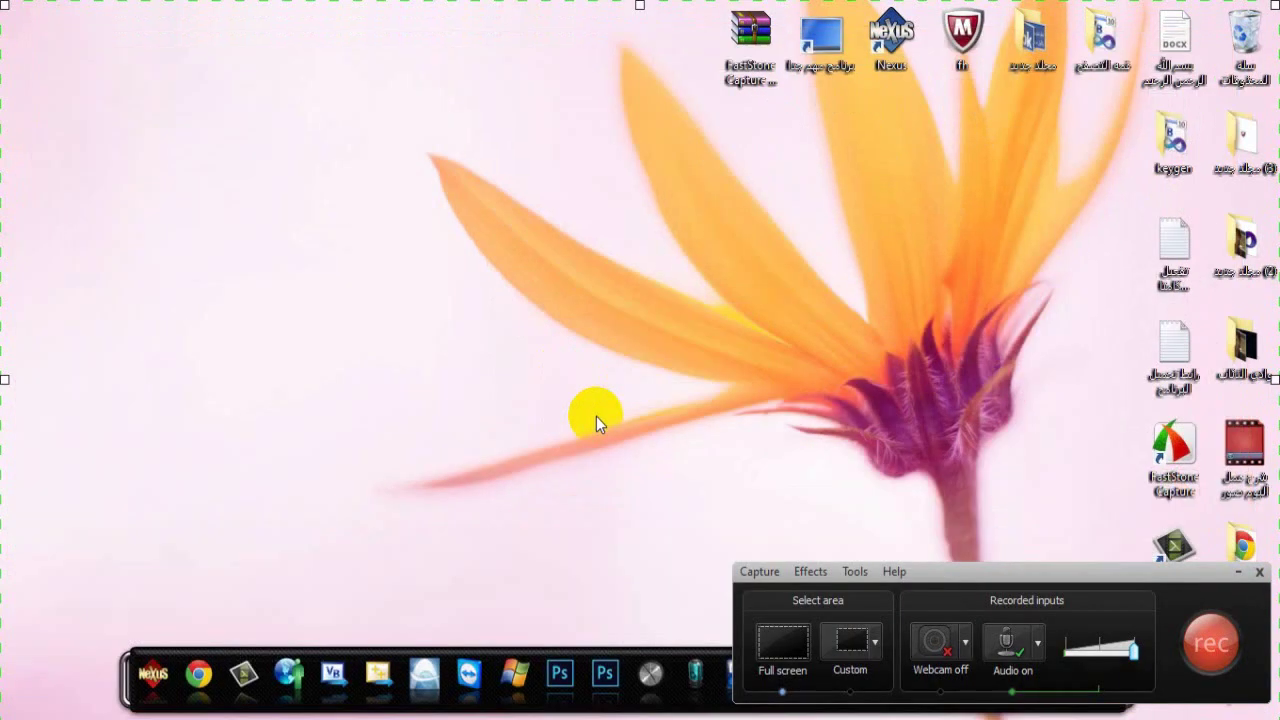
left_click(900, 716)
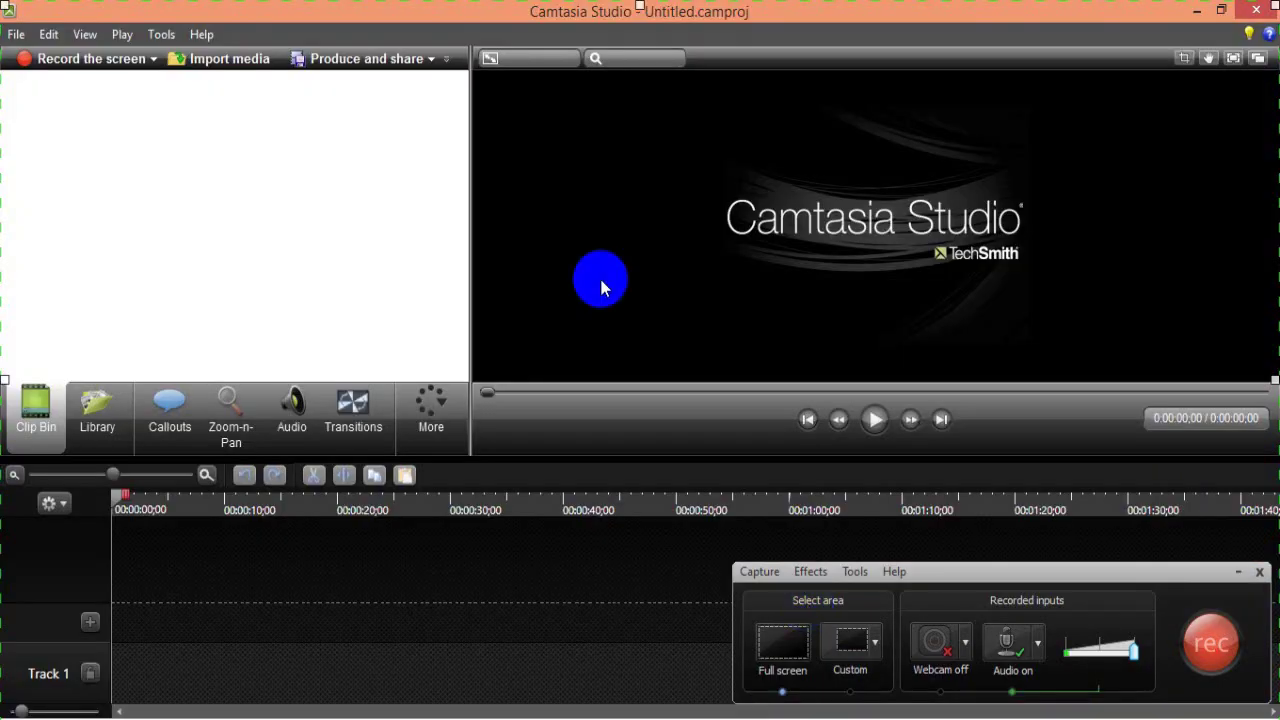
left_click(1257, 572)
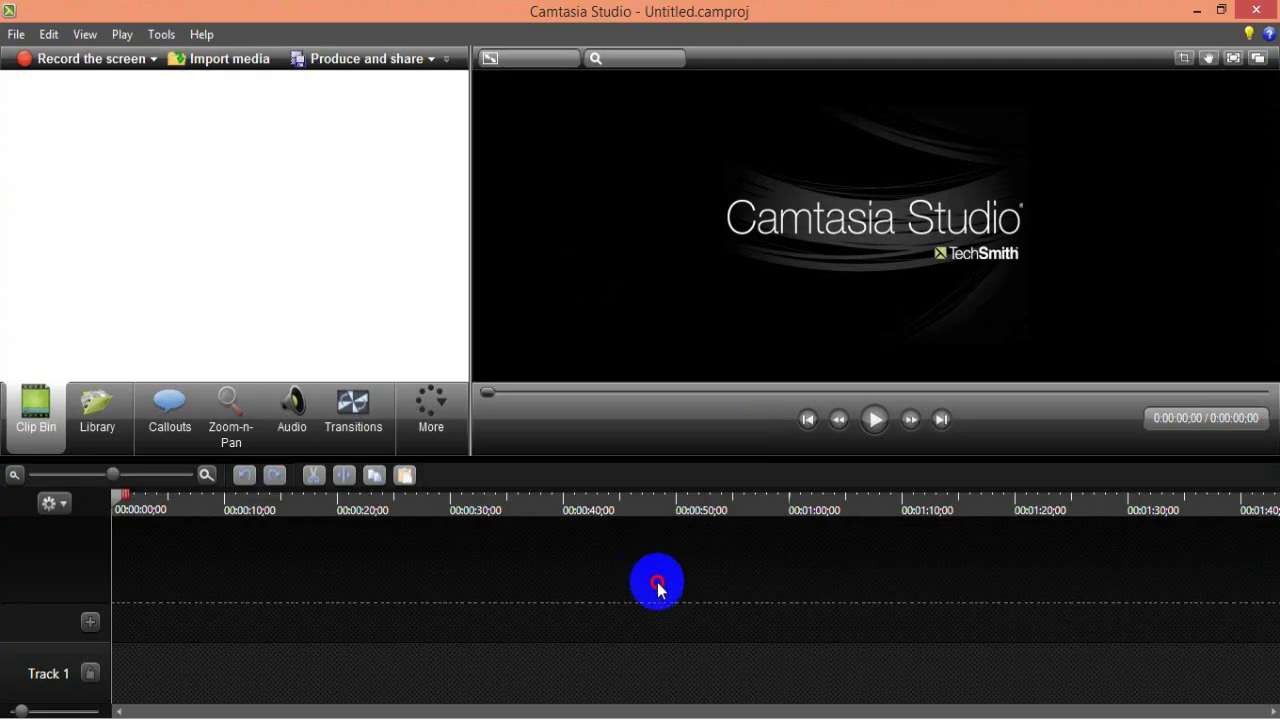
left_click(1192, 14)
right_click(731, 336)
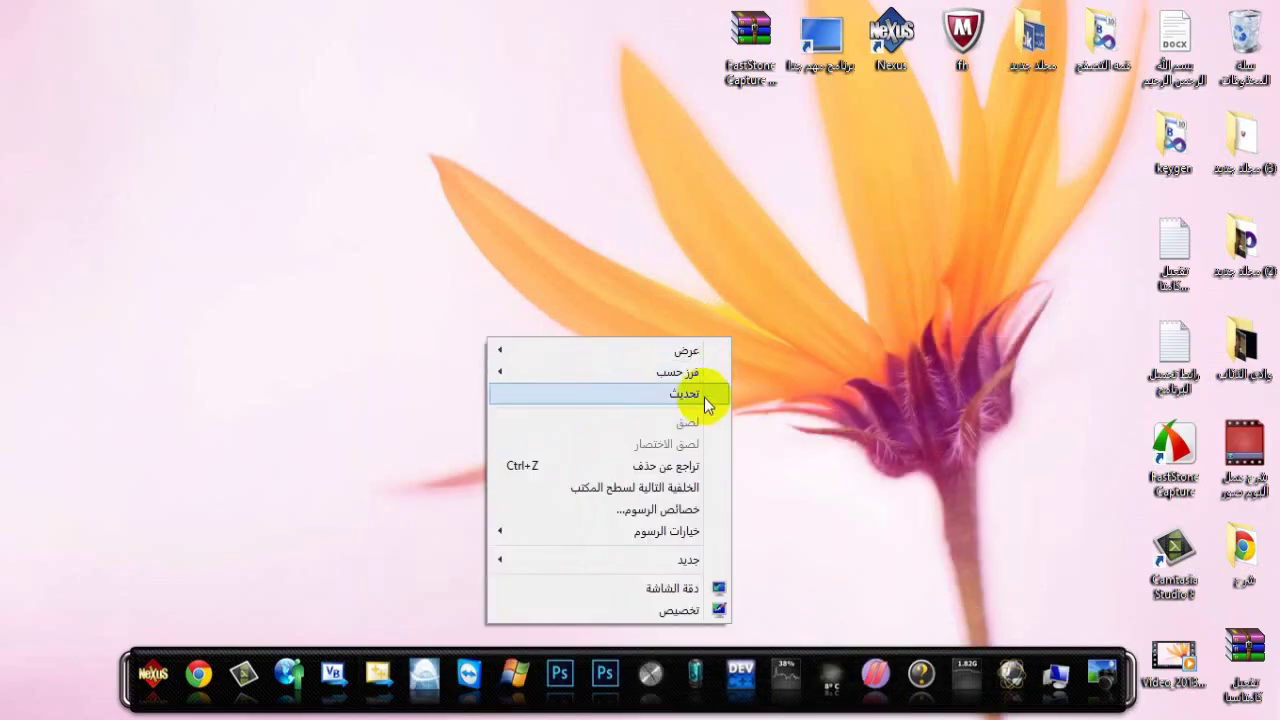
left_click(705, 395)
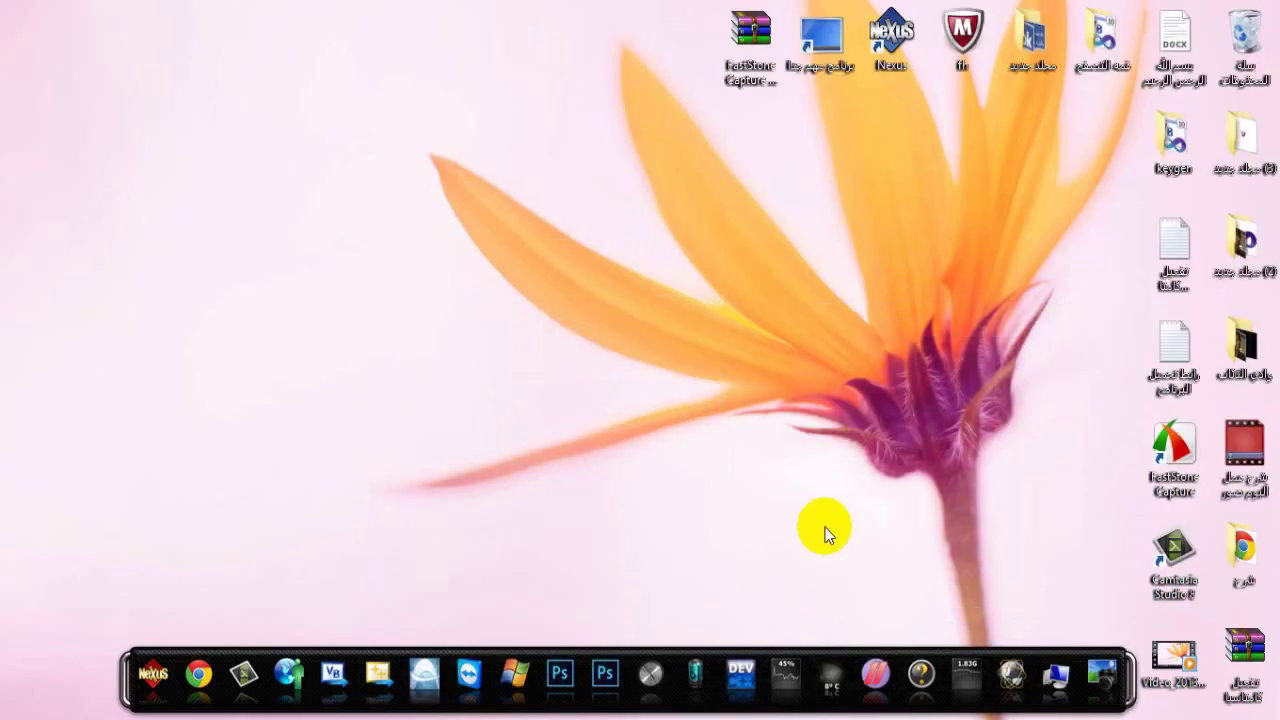
left_click(872, 672)
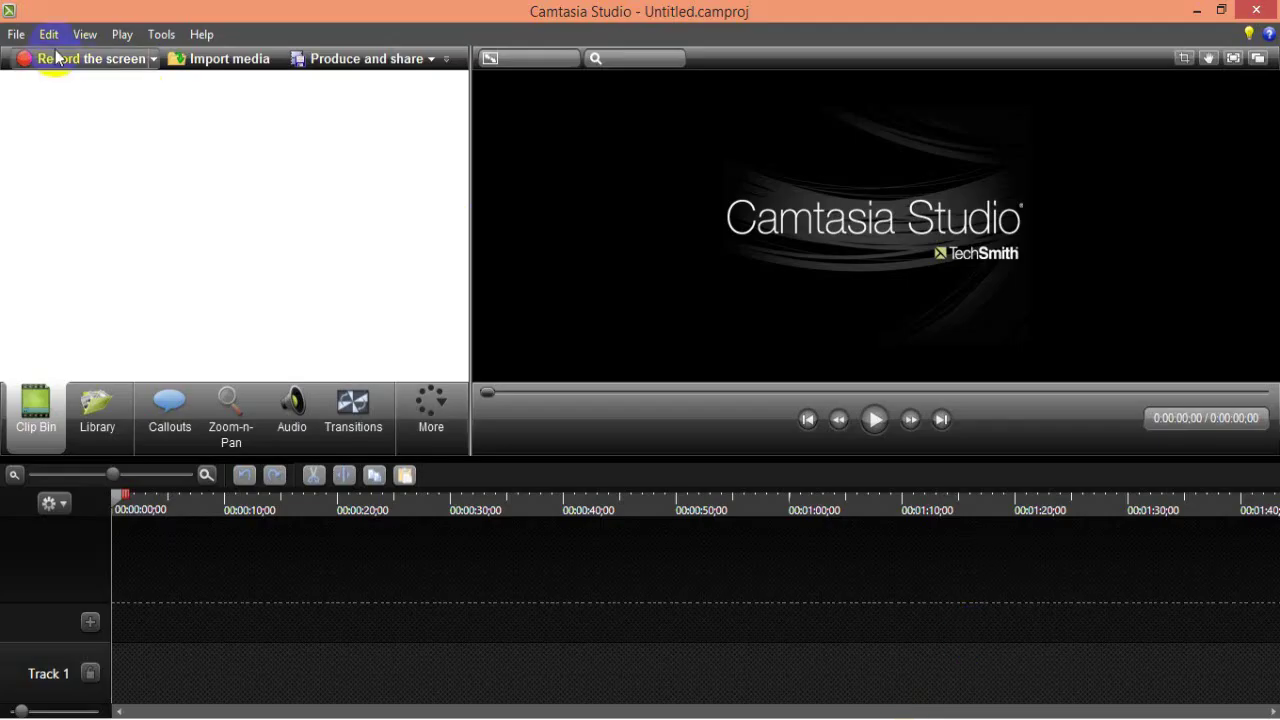
Record a full-screen clip of the desktop about 7 seconds long, drawing selection boxes across it, and stop the recording
key("ctrl+r")
key("F9")
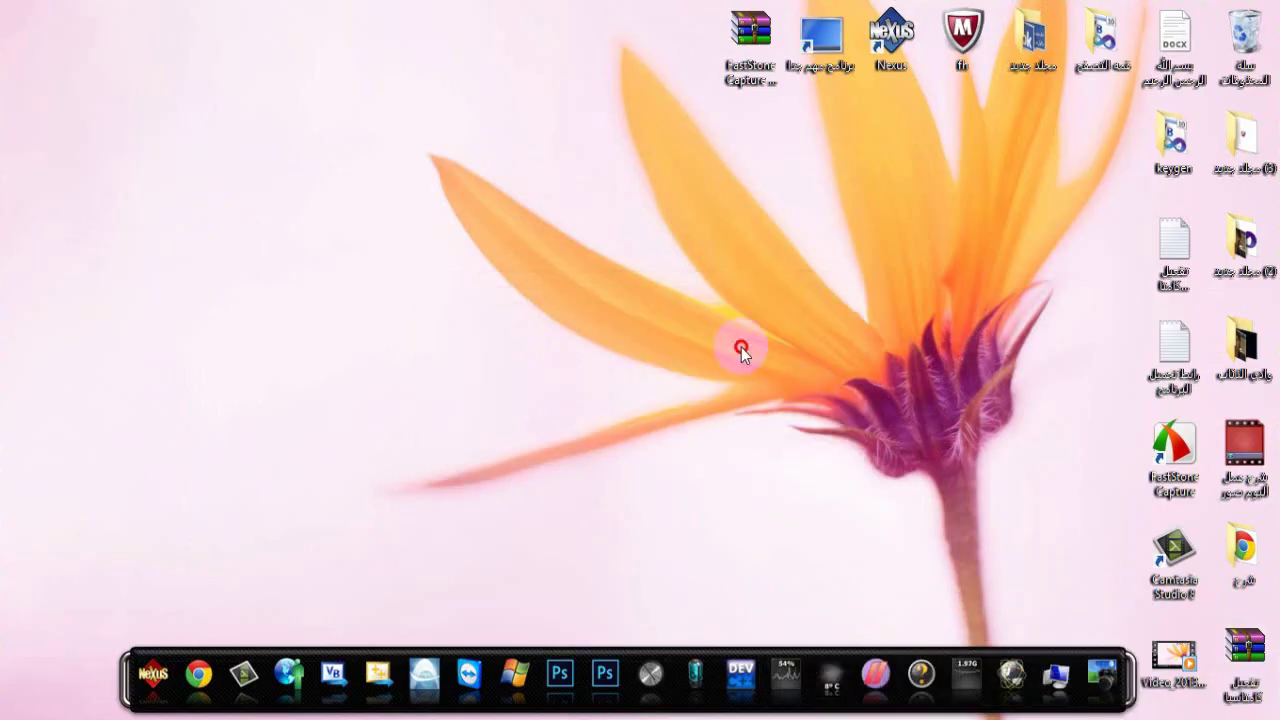
left_click_drag(608, 44, 744, 358)
left_click_drag(1043, 443, 980, 508)
left_click_drag(417, 274, 739, 297)
key("F10")
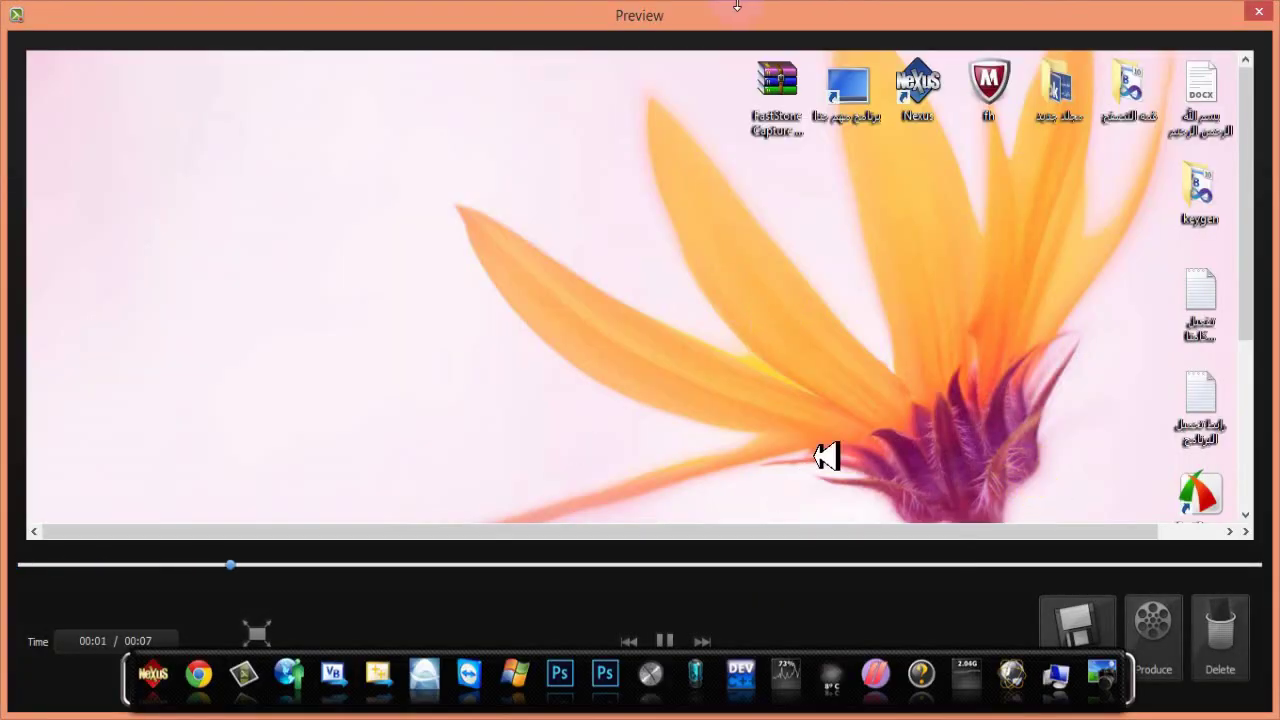
Save the recording to the Desktop as capture-1 in Camtasia recording format (.camrec)
left_click(1096, 692)
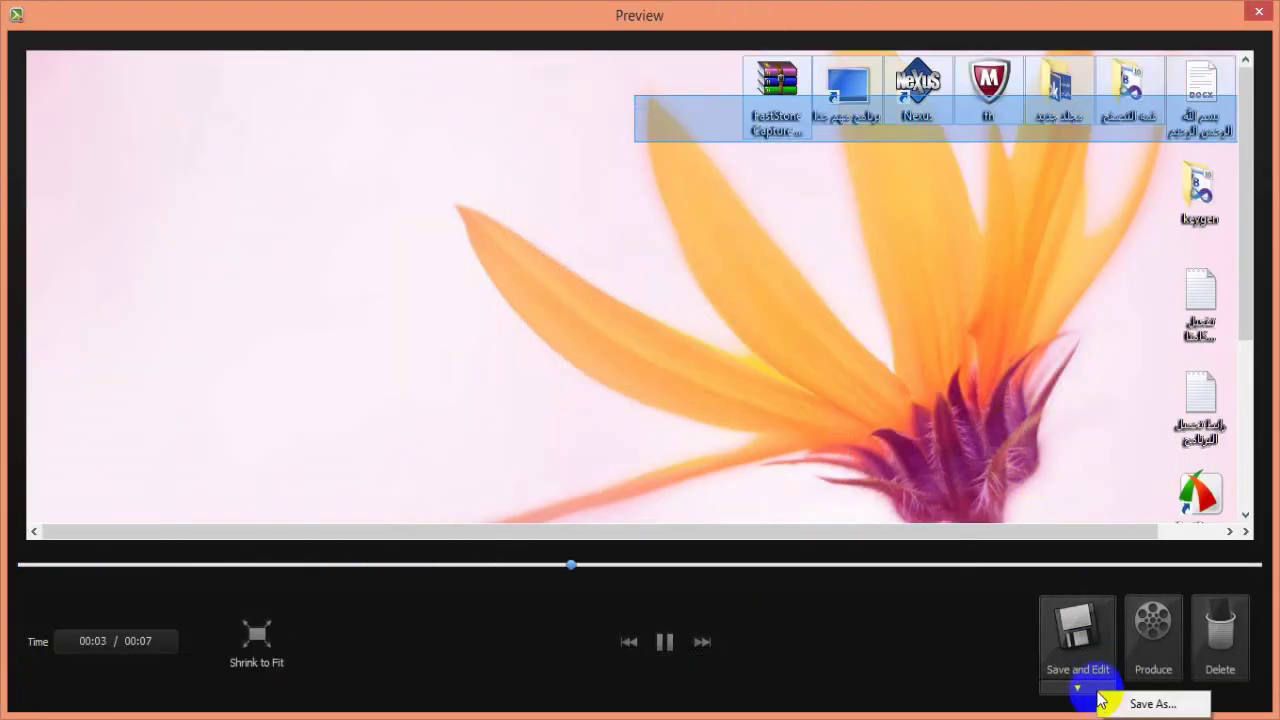
left_click(1120, 702)
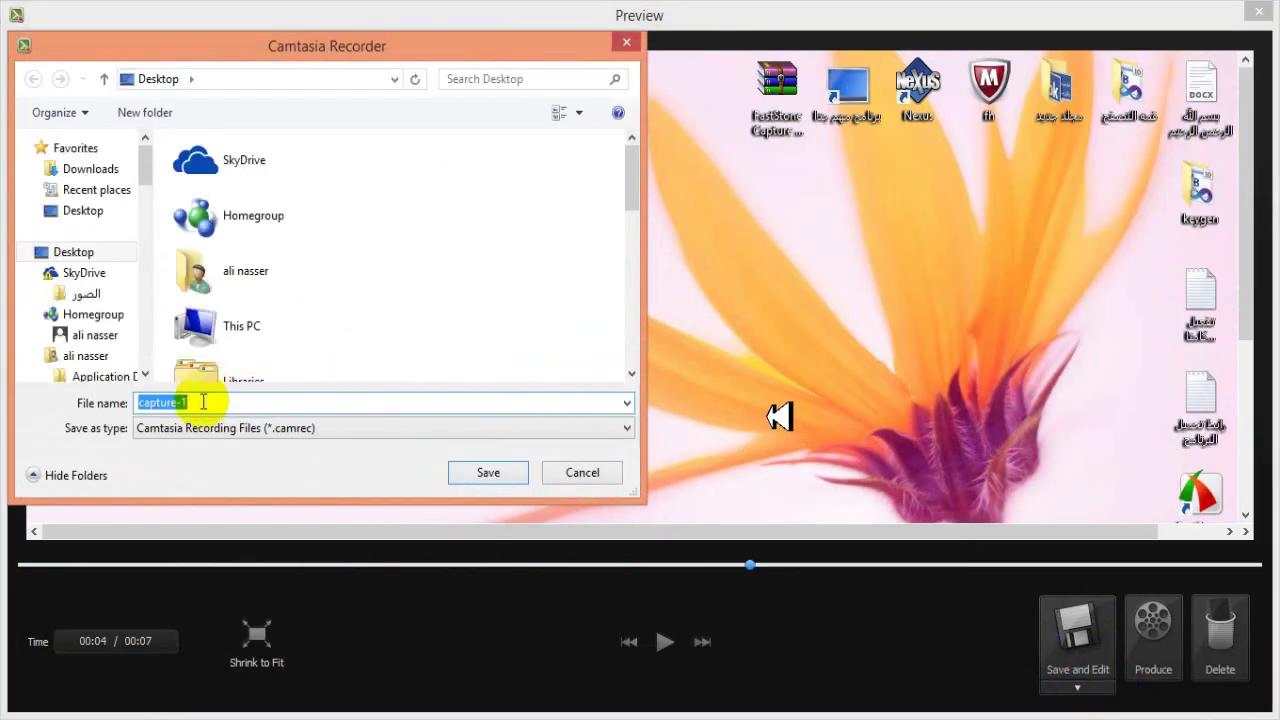
left_click(487, 472)
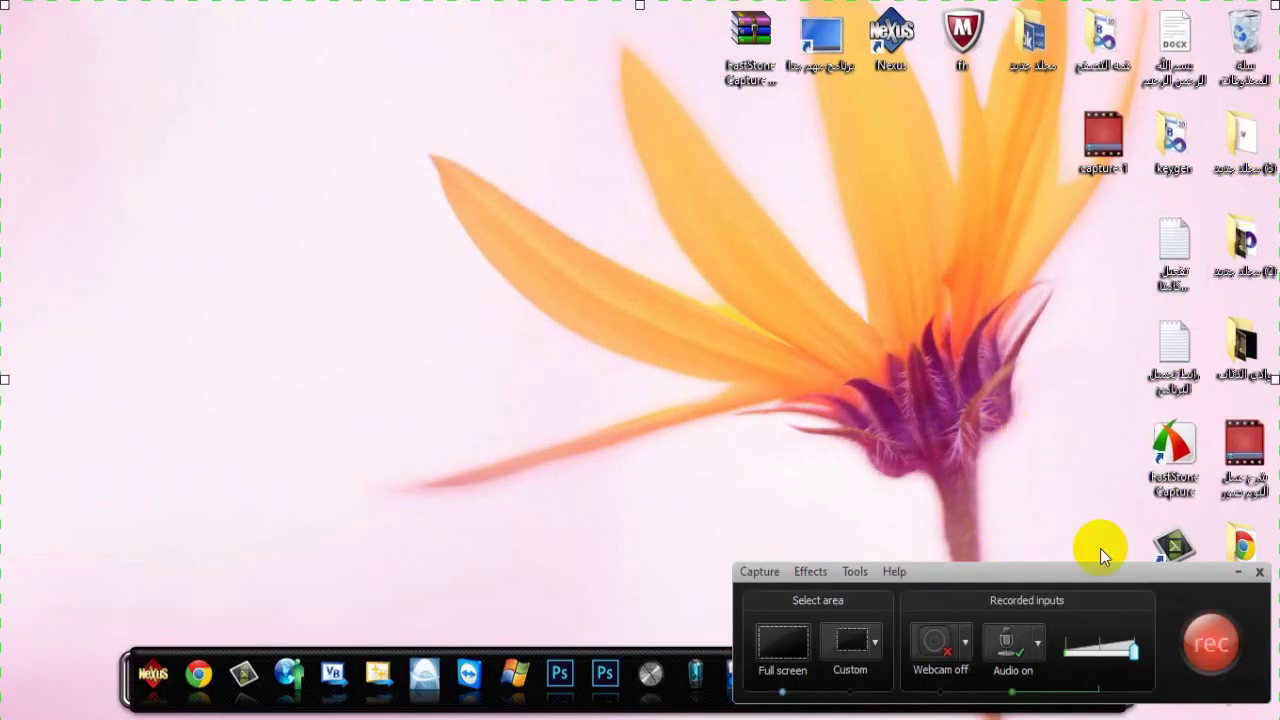
Close the recorder, move the capture-1 file to a free spot on the desktop, and open it in Camtasia Studio
left_click(1261, 579)
left_click_drag(1104, 158, 1033, 255)
left_click_drag(924, 332, 1010, 258)
double_click(1010, 258)
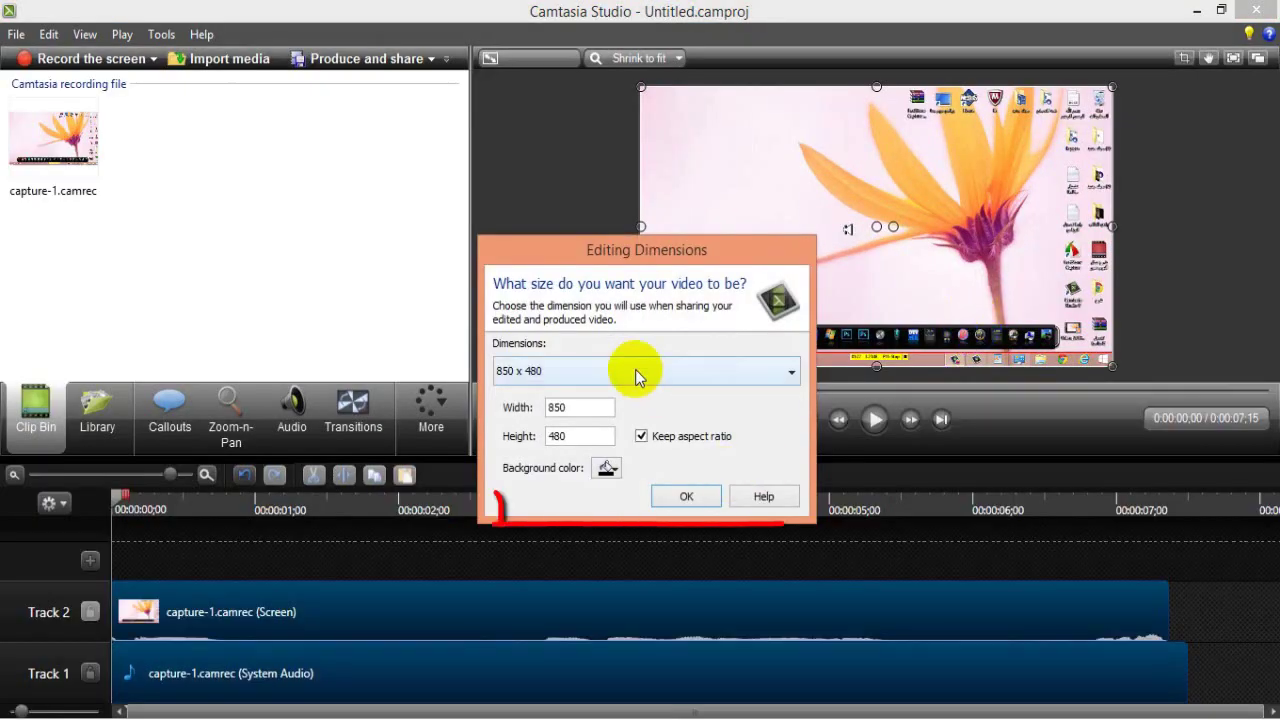
Set the project's editing dimensions to 1280 x 720
left_click(635, 372)
left_click(650, 516)
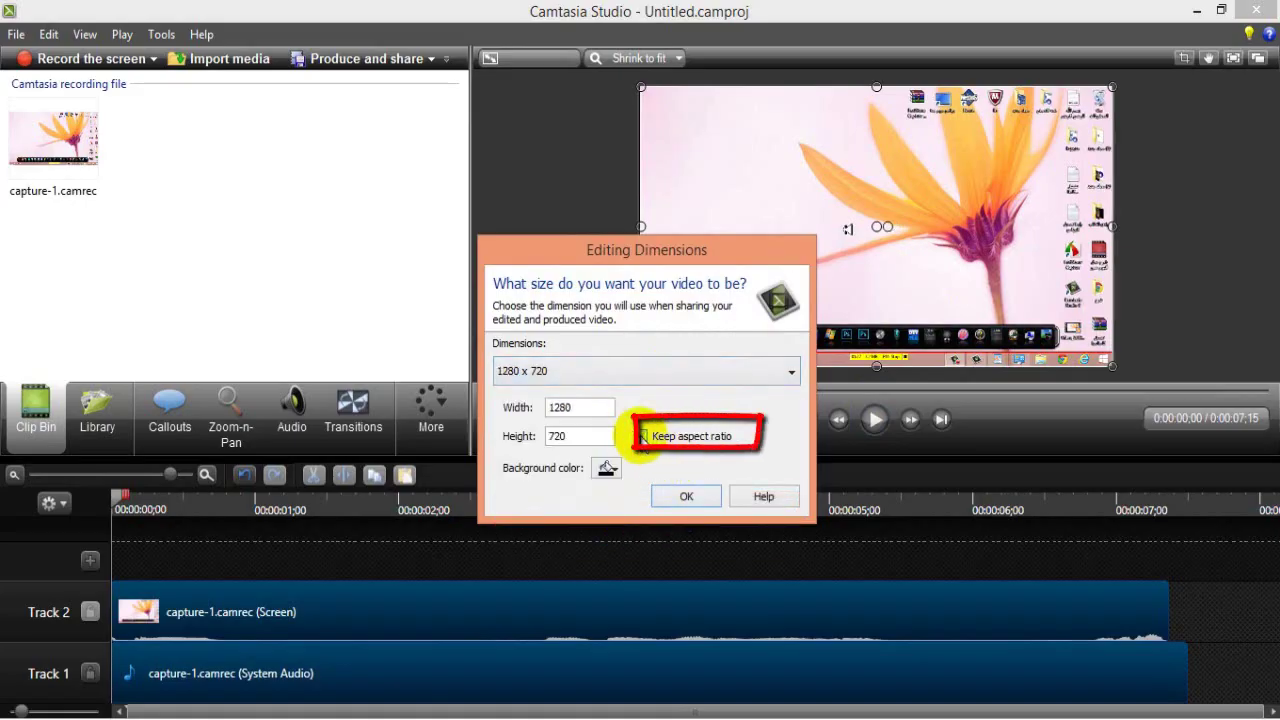
left_click(686, 496)
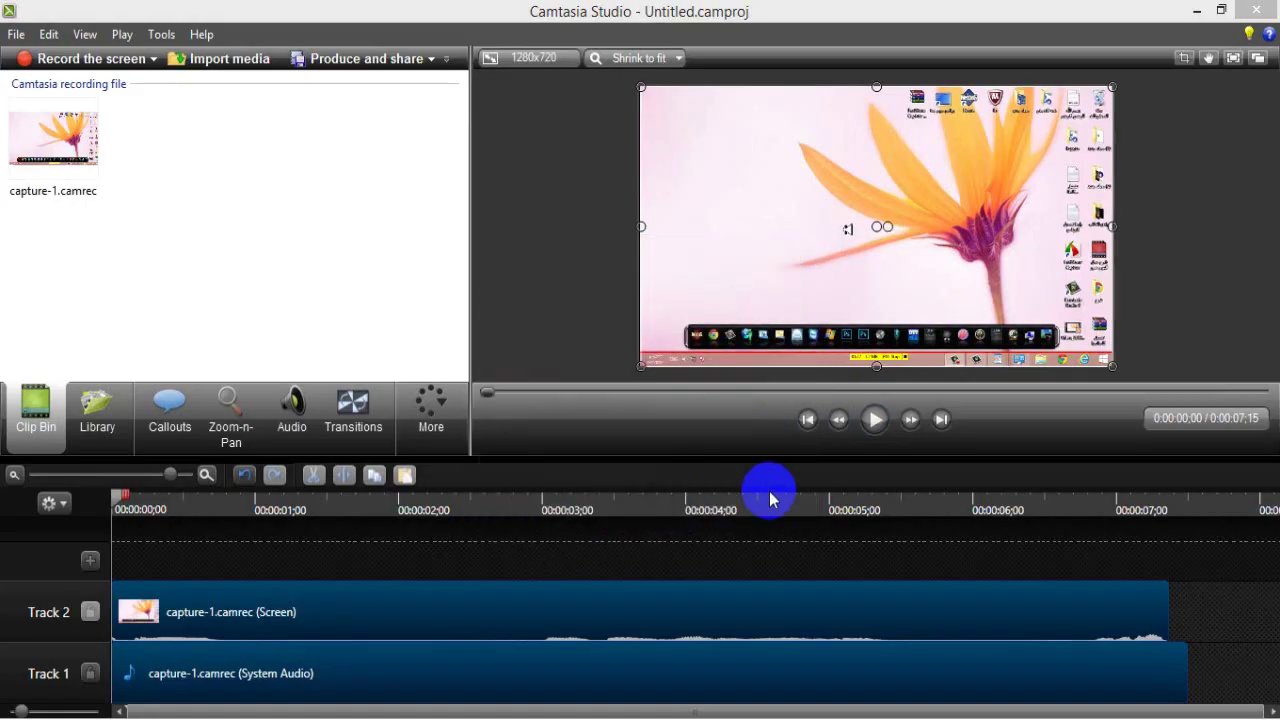
Play back and pause the recorded clip on the timeline, and briefly open and close the screen recorder
left_click(872, 421)
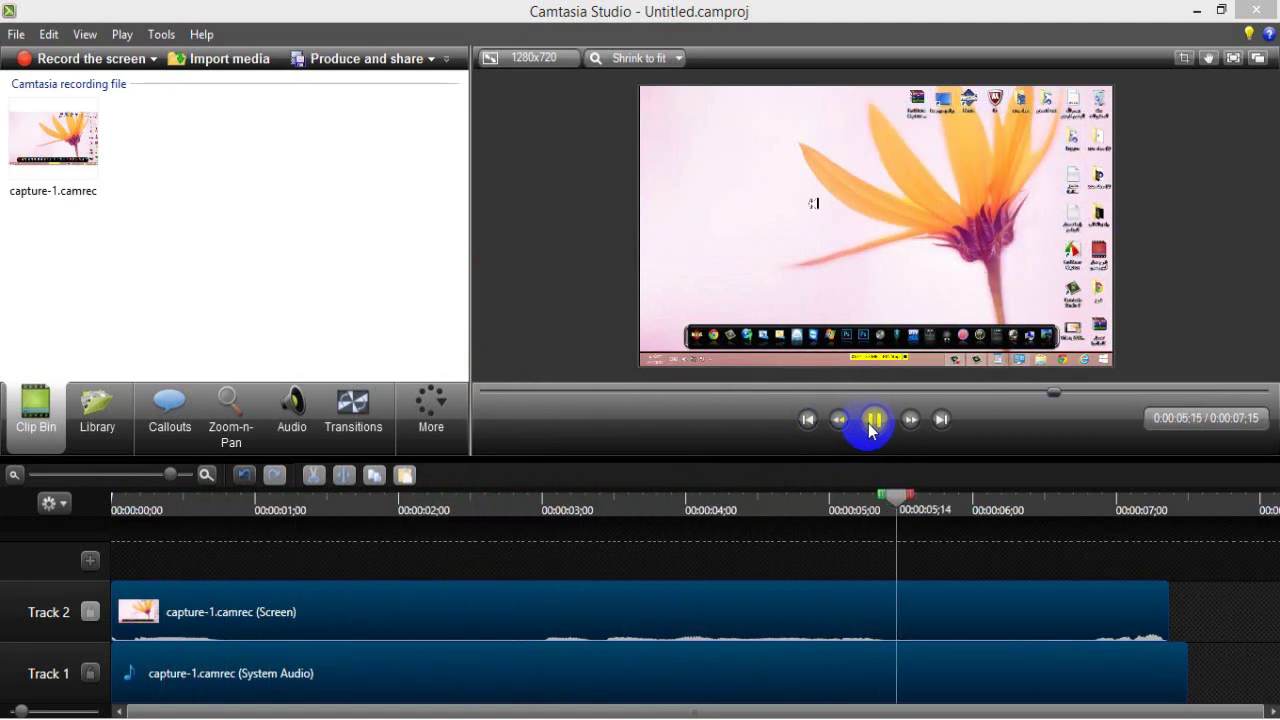
left_click(872, 421)
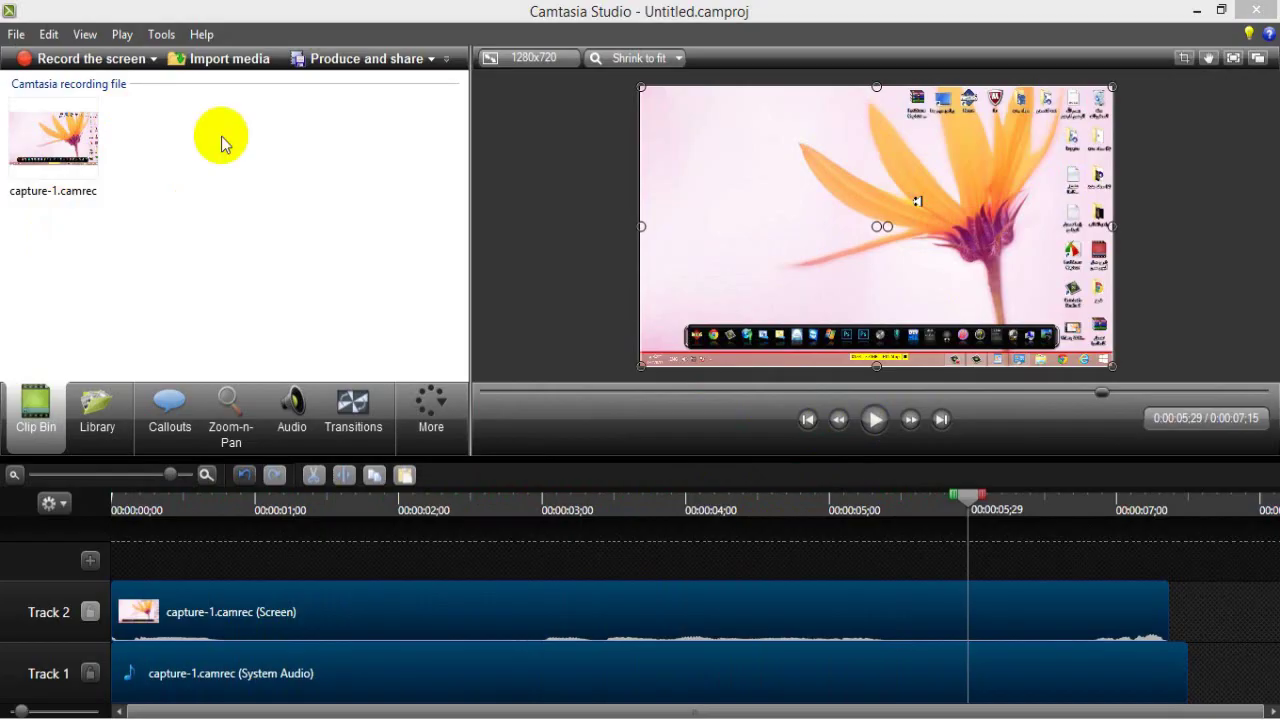
left_click(90, 59)
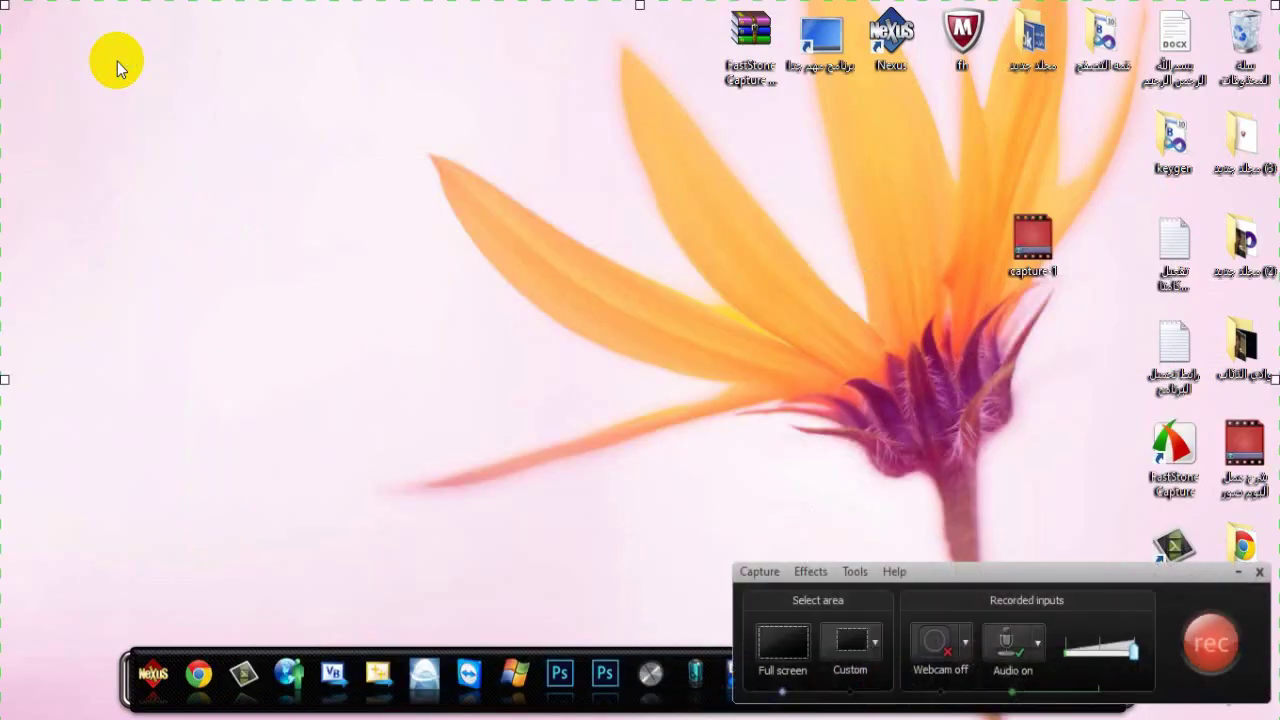
left_click(1259, 571)
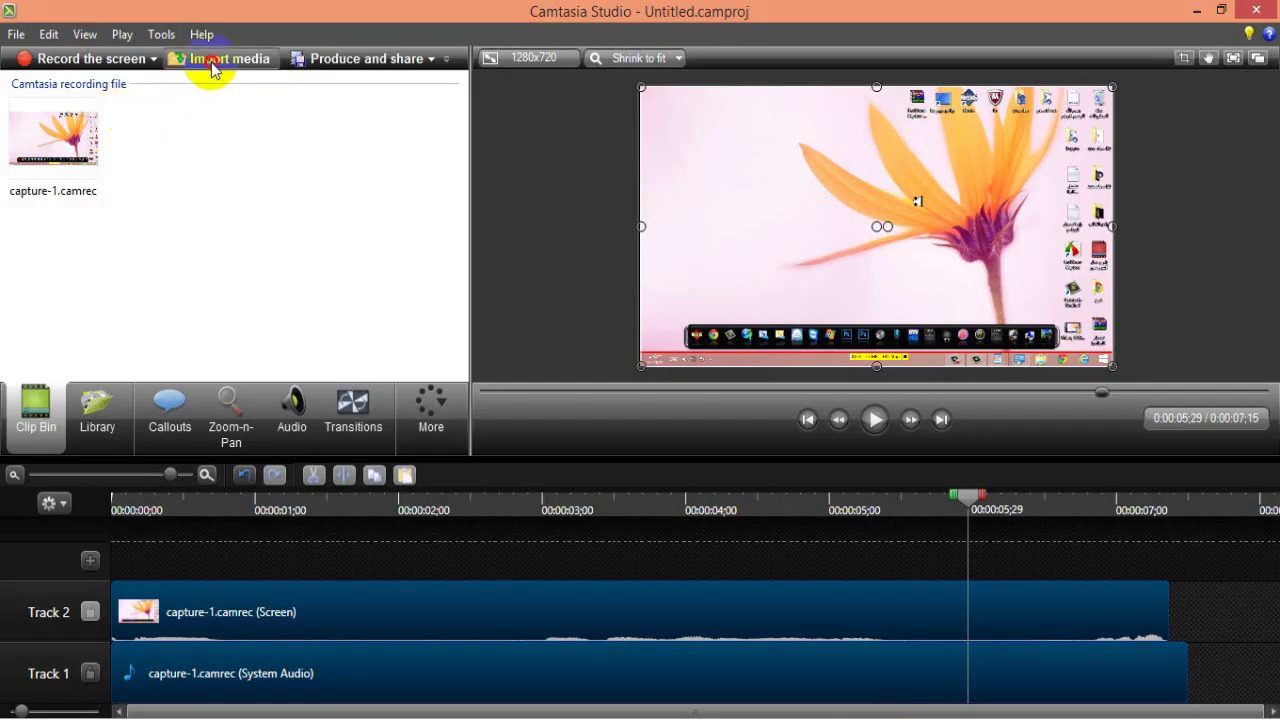
Import the video titled وادي الذئاب الجزء الثامن from the Video folder in Downloads into the clip bin
left_click(211, 63)
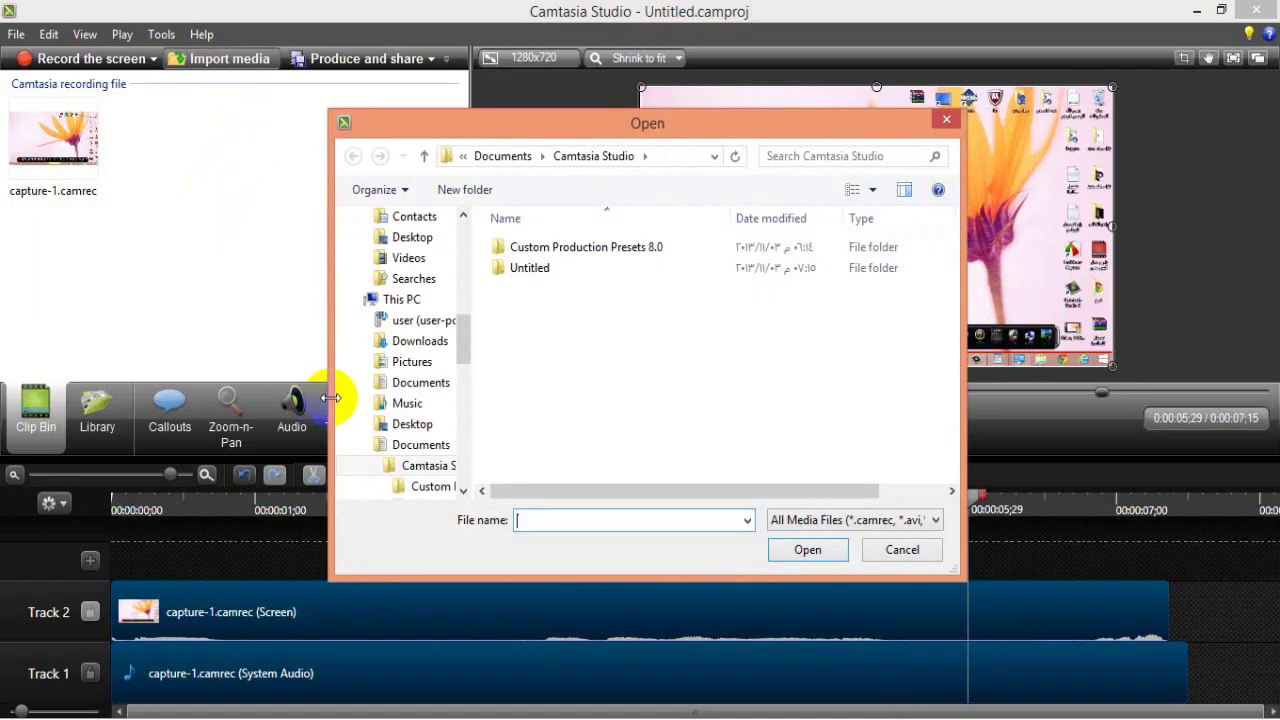
left_click(497, 16)
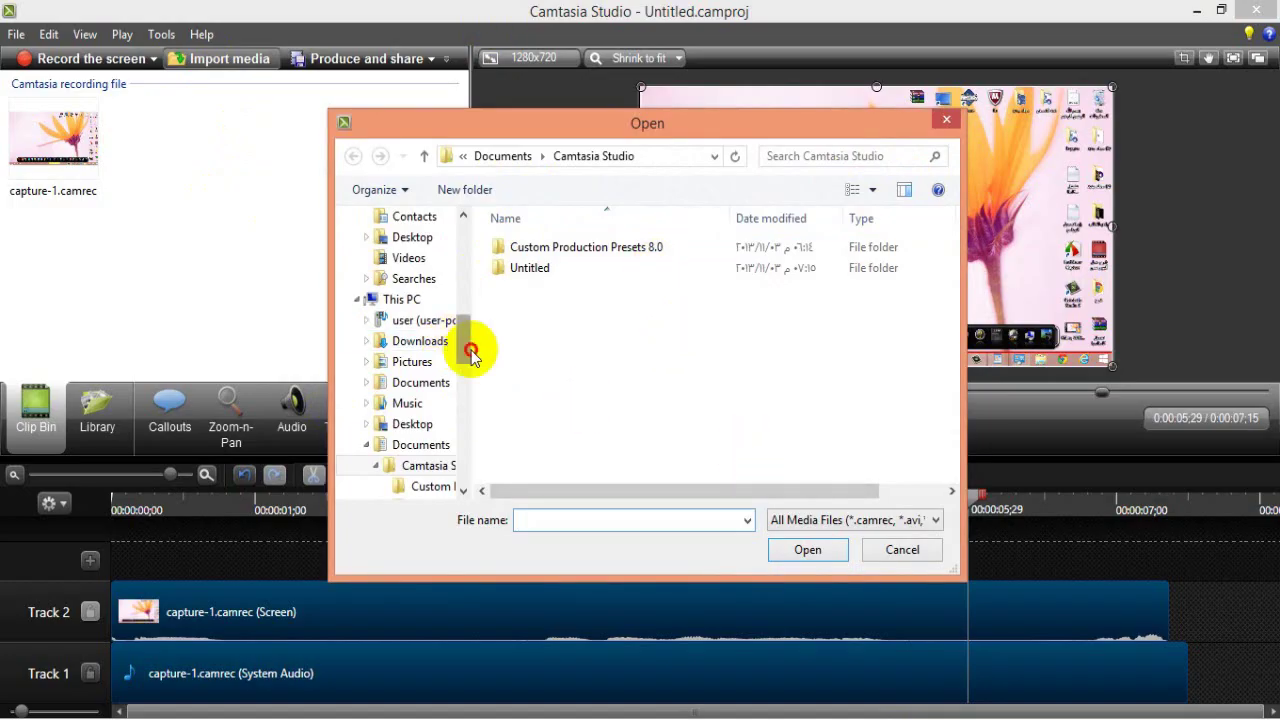
left_click_drag(465, 343, 458, 250)
left_click(397, 260)
double_click(529, 328)
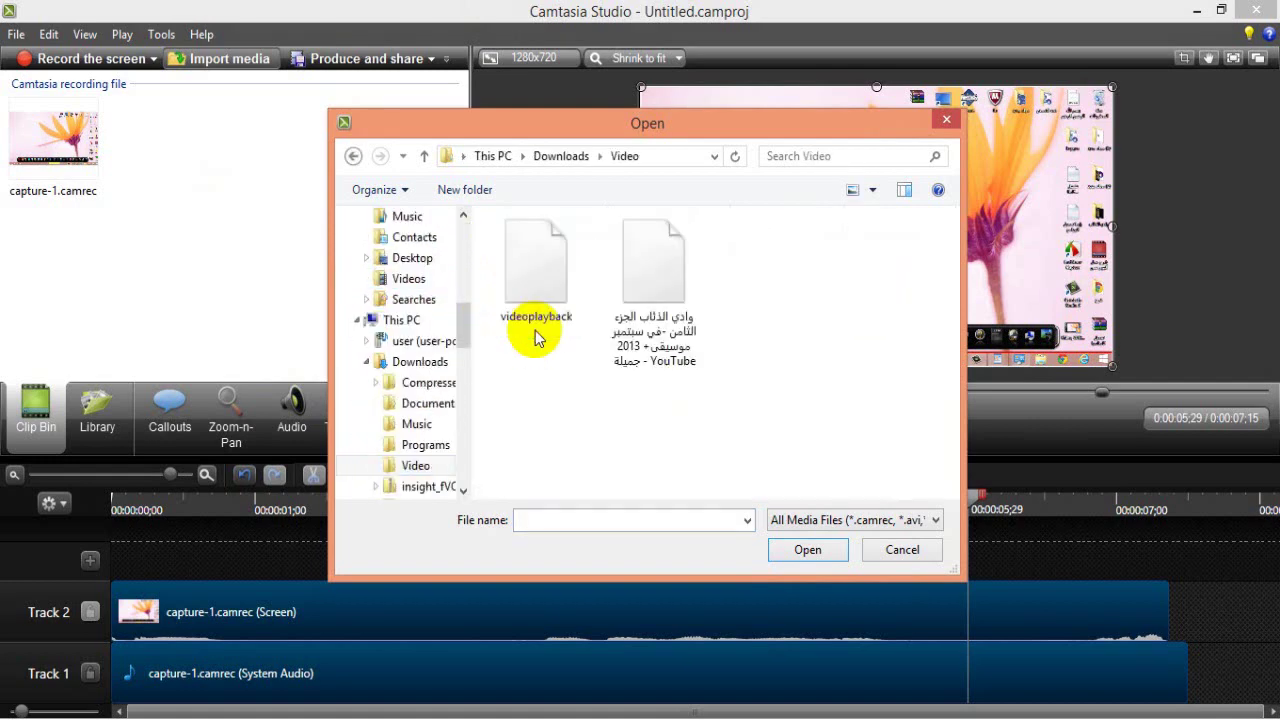
left_click(670, 365)
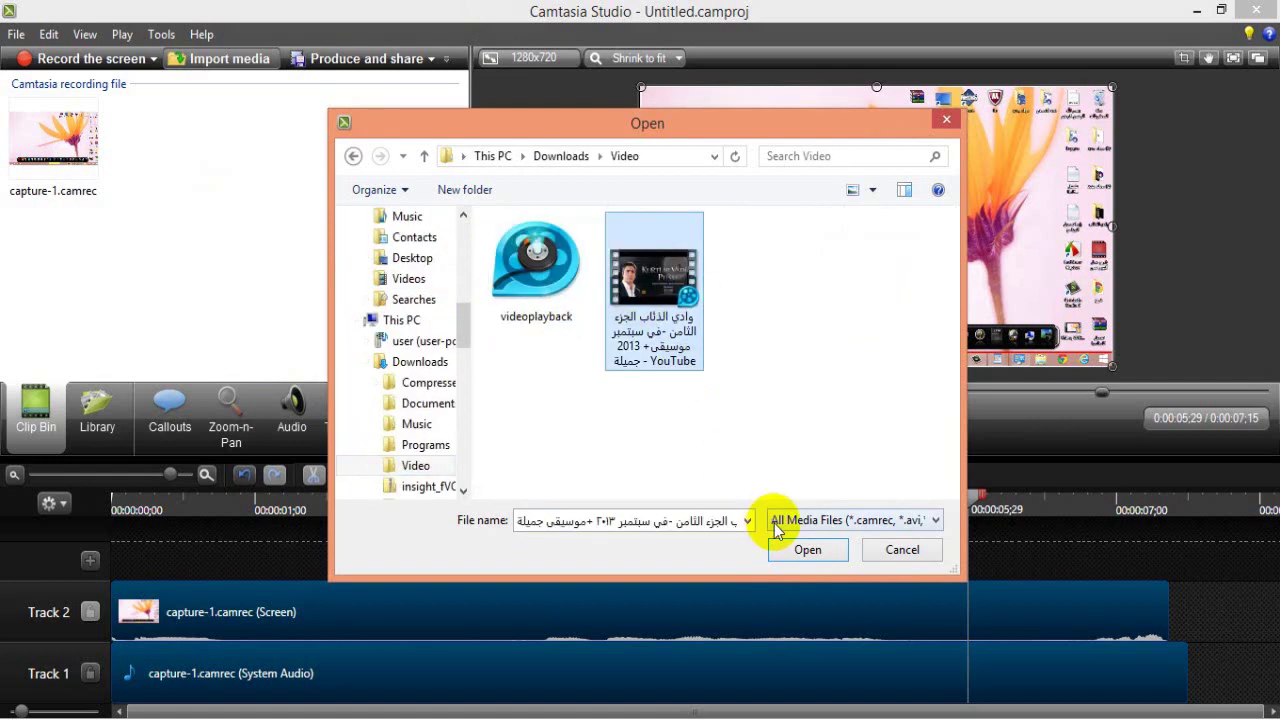
left_click(808, 549)
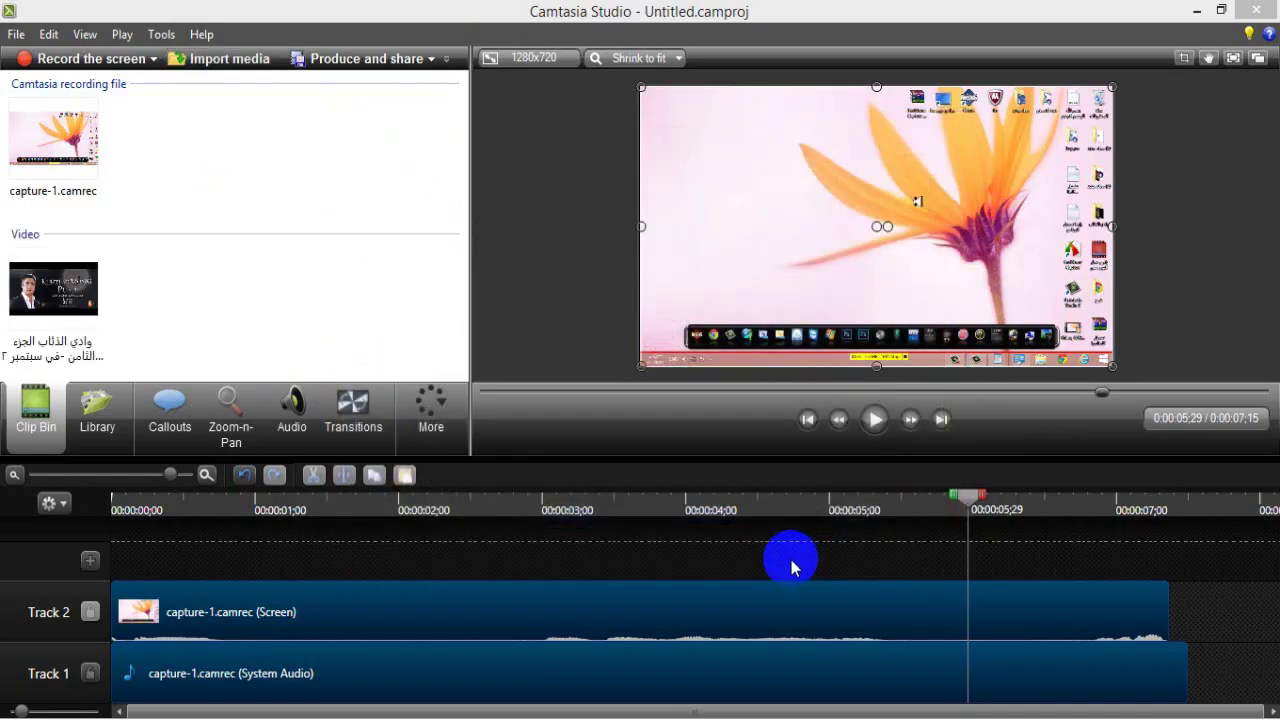
Add the imported video to the timeline at the playhead and enlarge it to fill the canvas
right_click(60, 302)
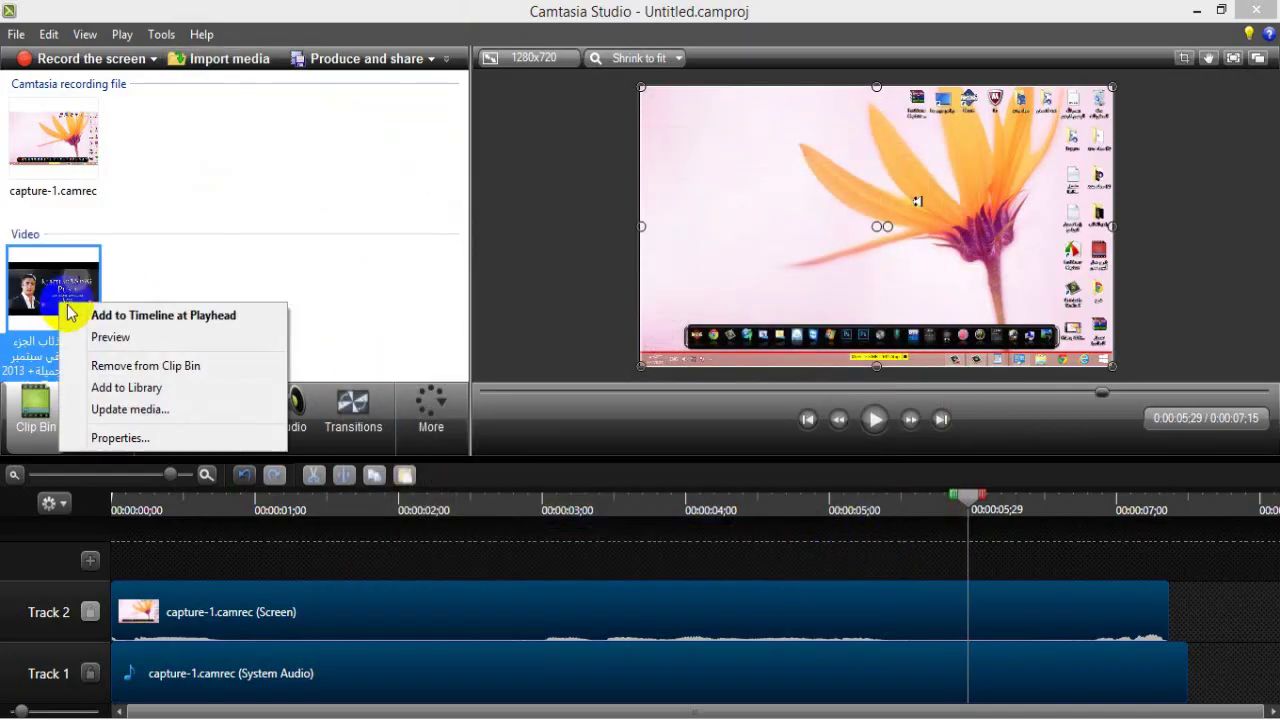
left_click(95, 316)
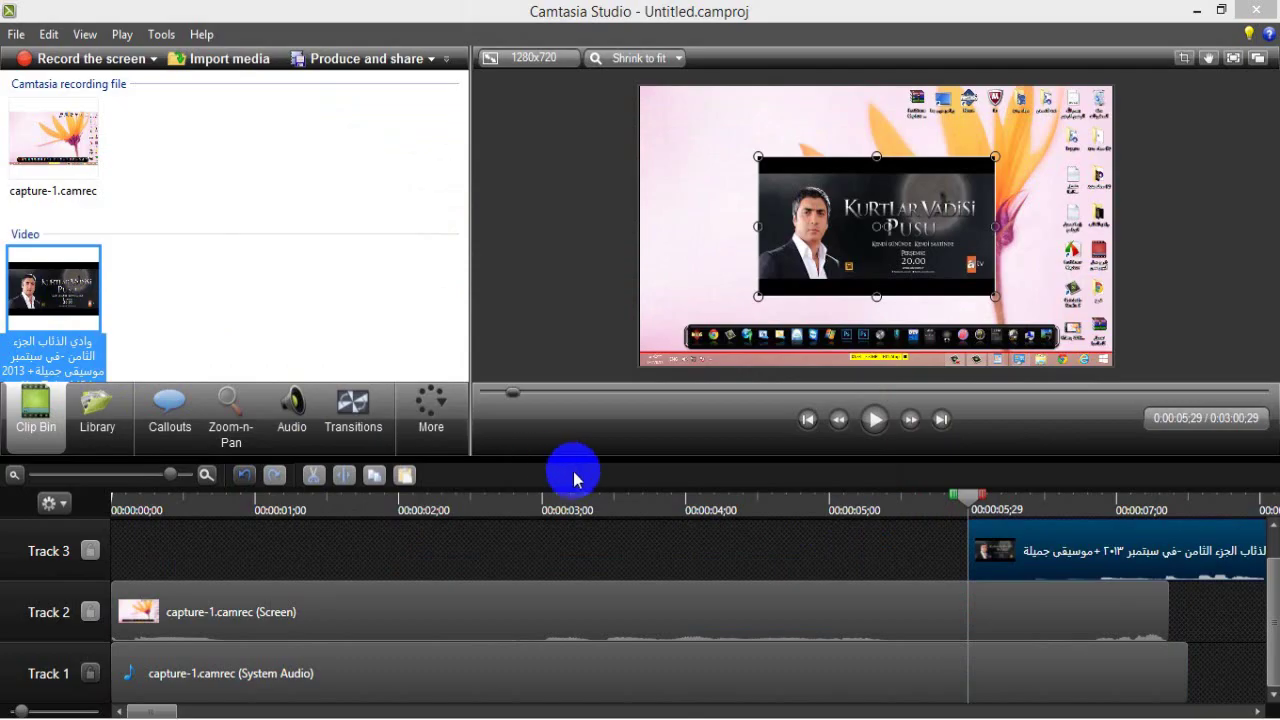
left_click_drag(877, 257, 871, 263)
left_click(759, 287)
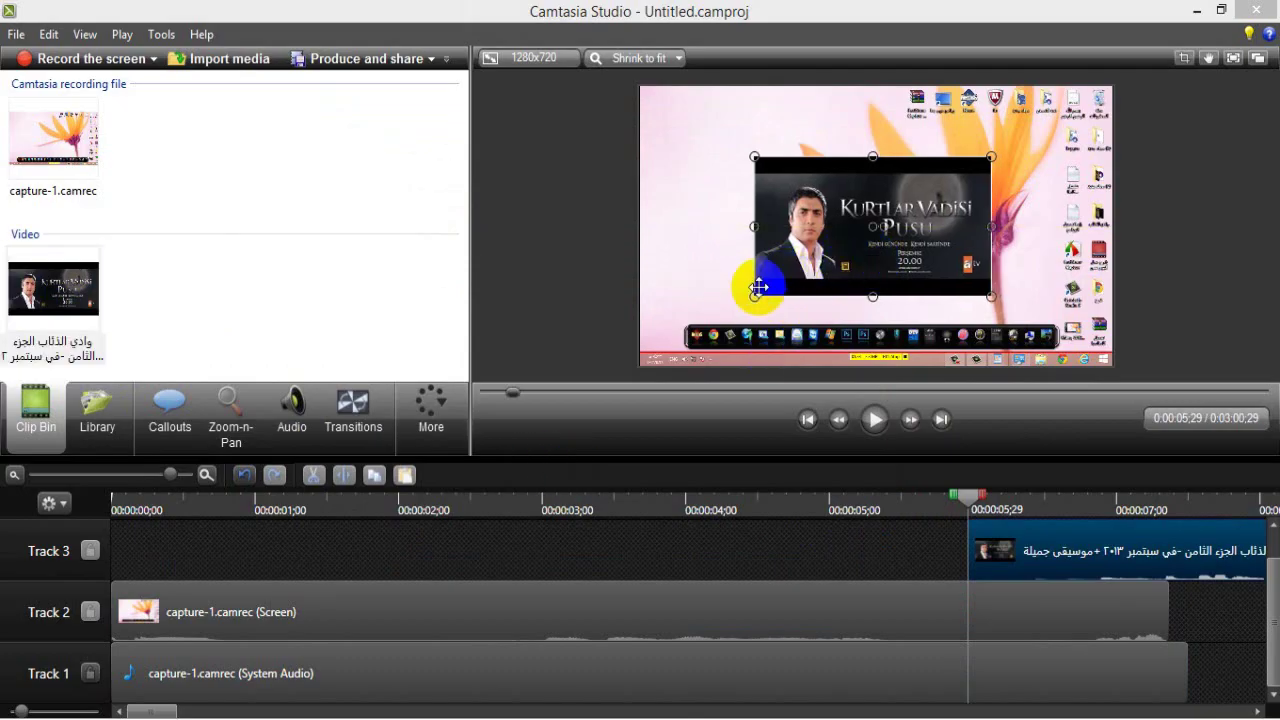
left_click_drag(756, 295, 641, 363)
left_click_drag(986, 160, 1110, 102)
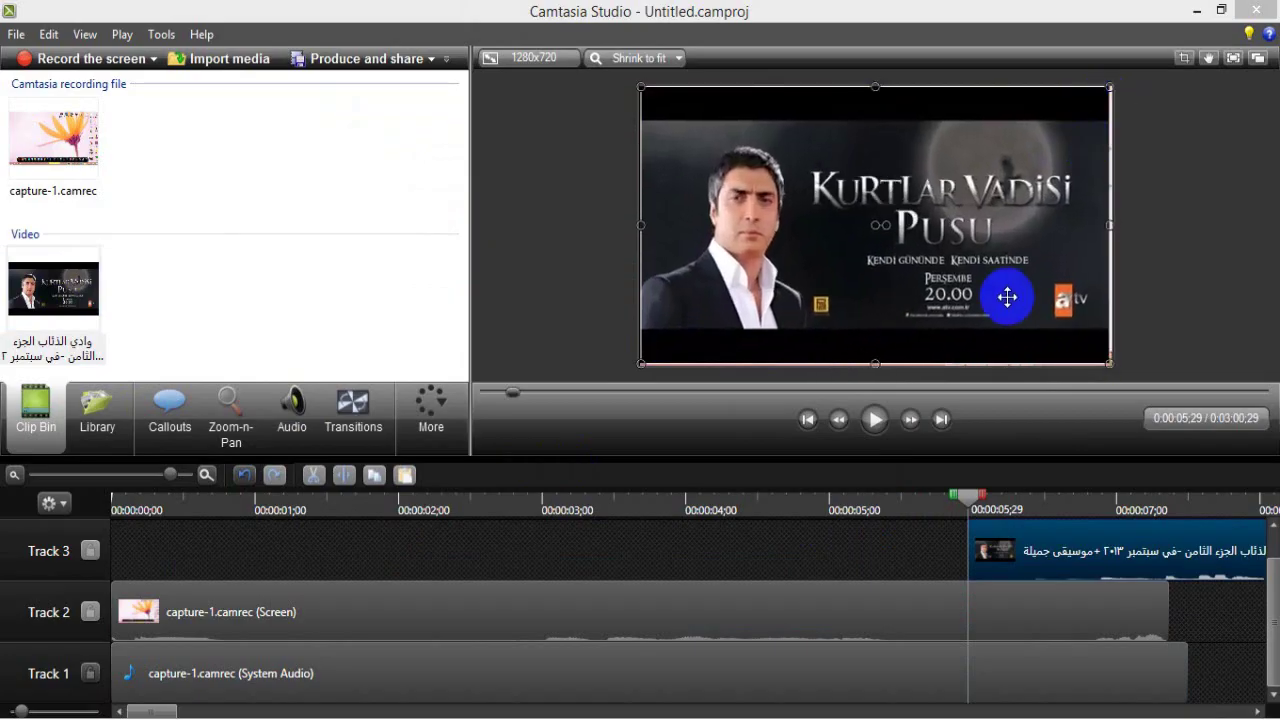
Delete the imported video from the timeline and remove it from the clip bin
key("Delete")
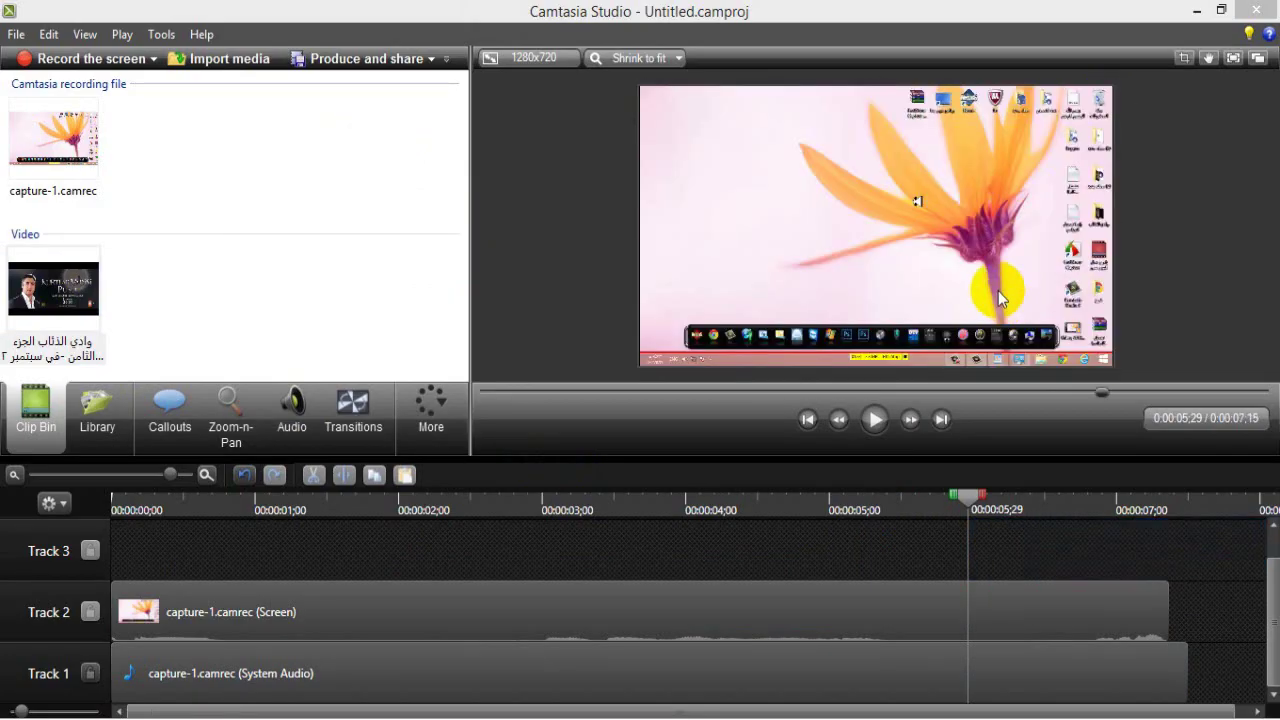
left_click(35, 300)
key("Delete")
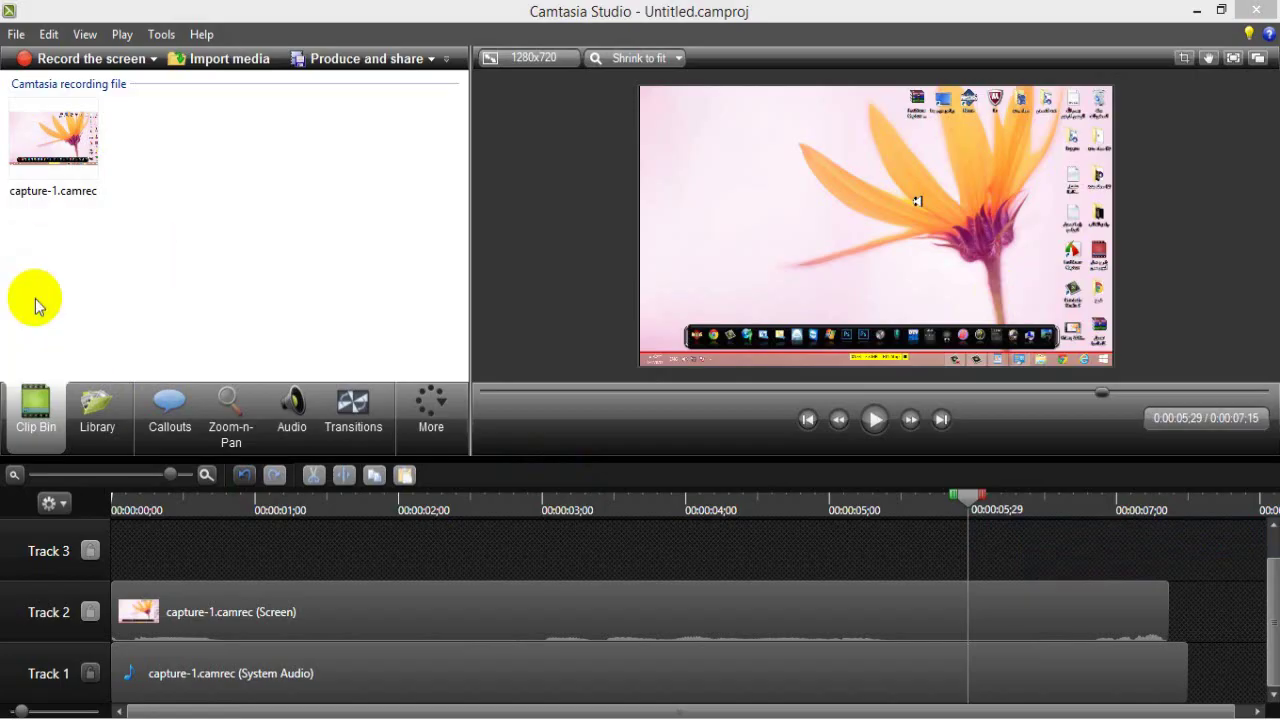
Start importing media and look through the Downloads folder for a video file
left_click(220, 60)
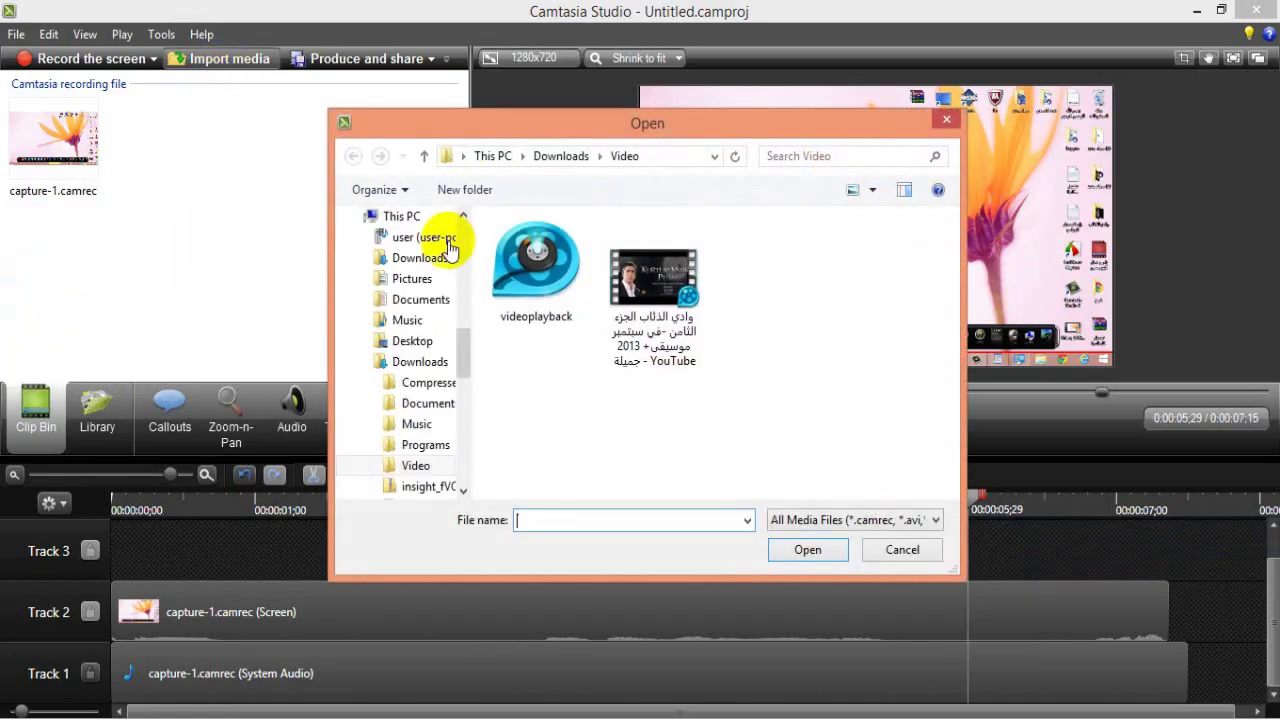
left_click_drag(460, 343, 455, 235)
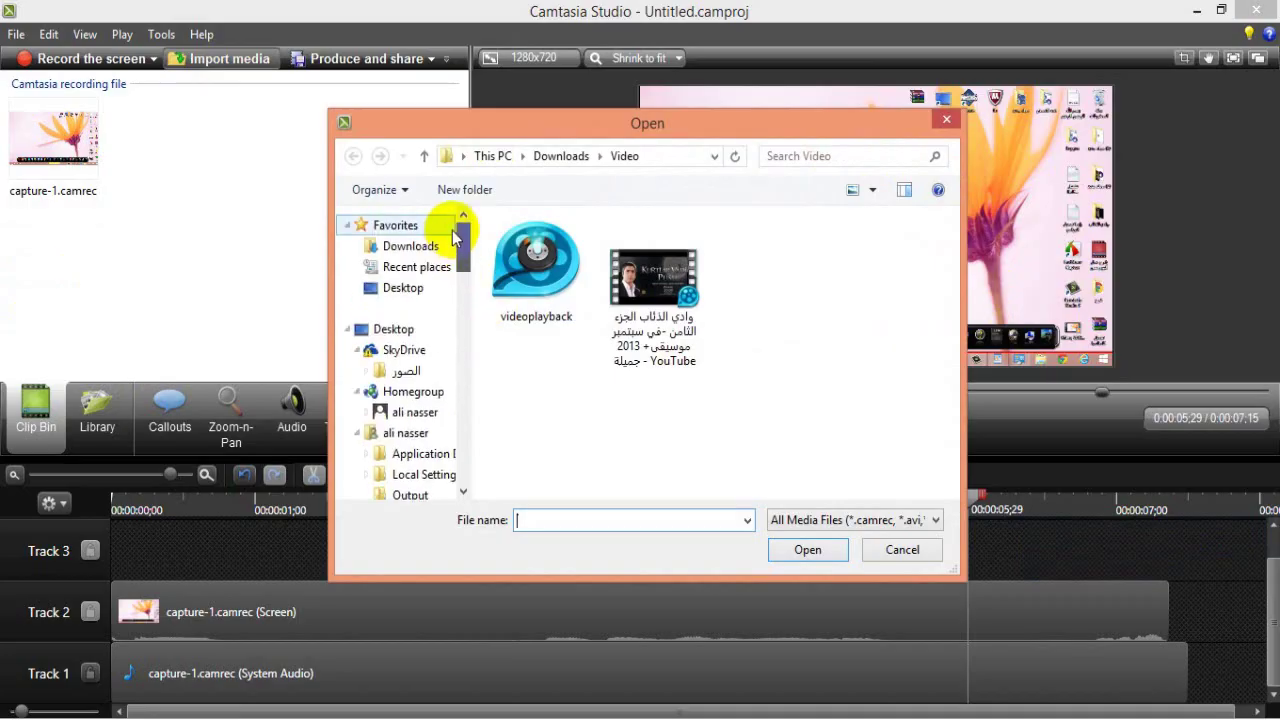
left_click(405, 246)
left_click(520, 333)
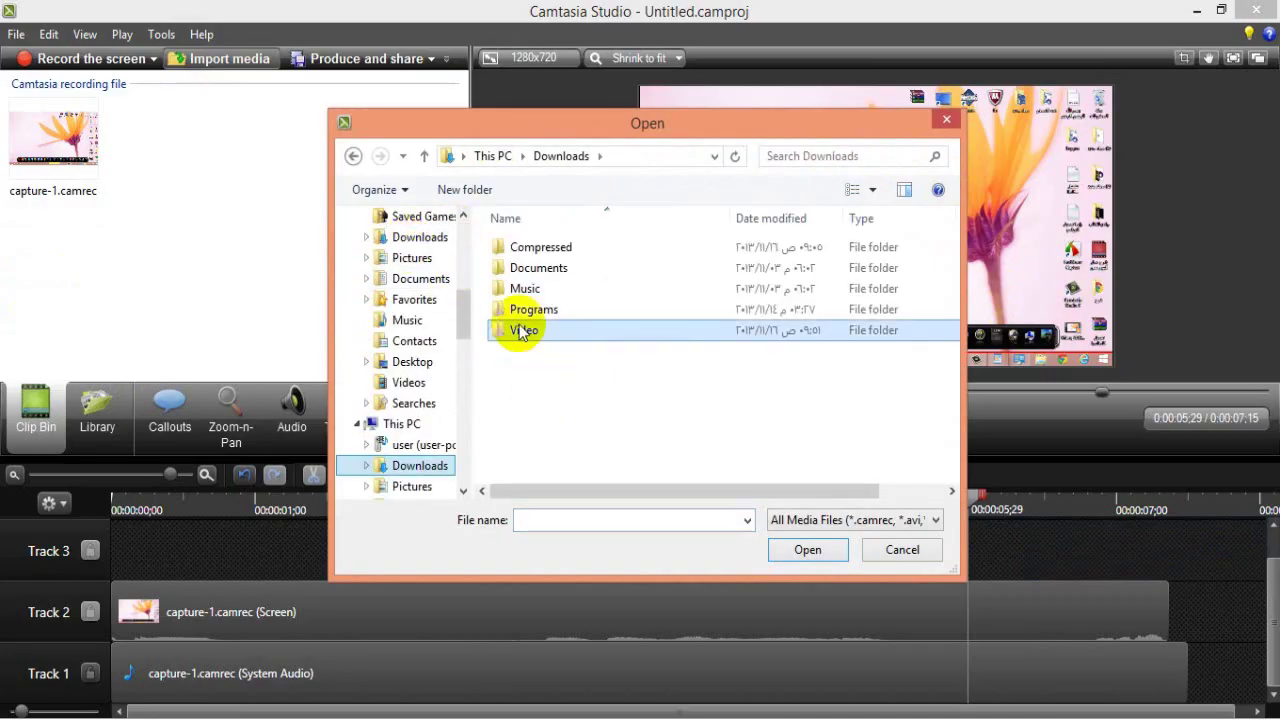
left_click(527, 291)
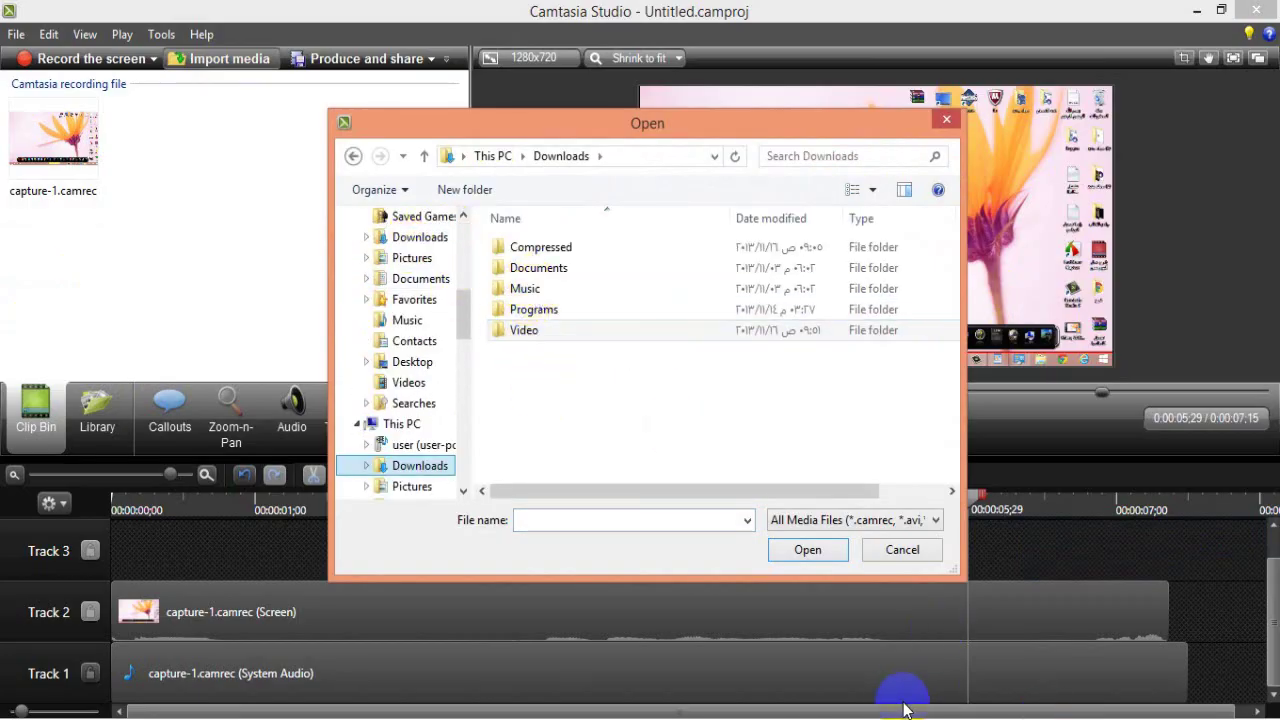
left_click(527, 290)
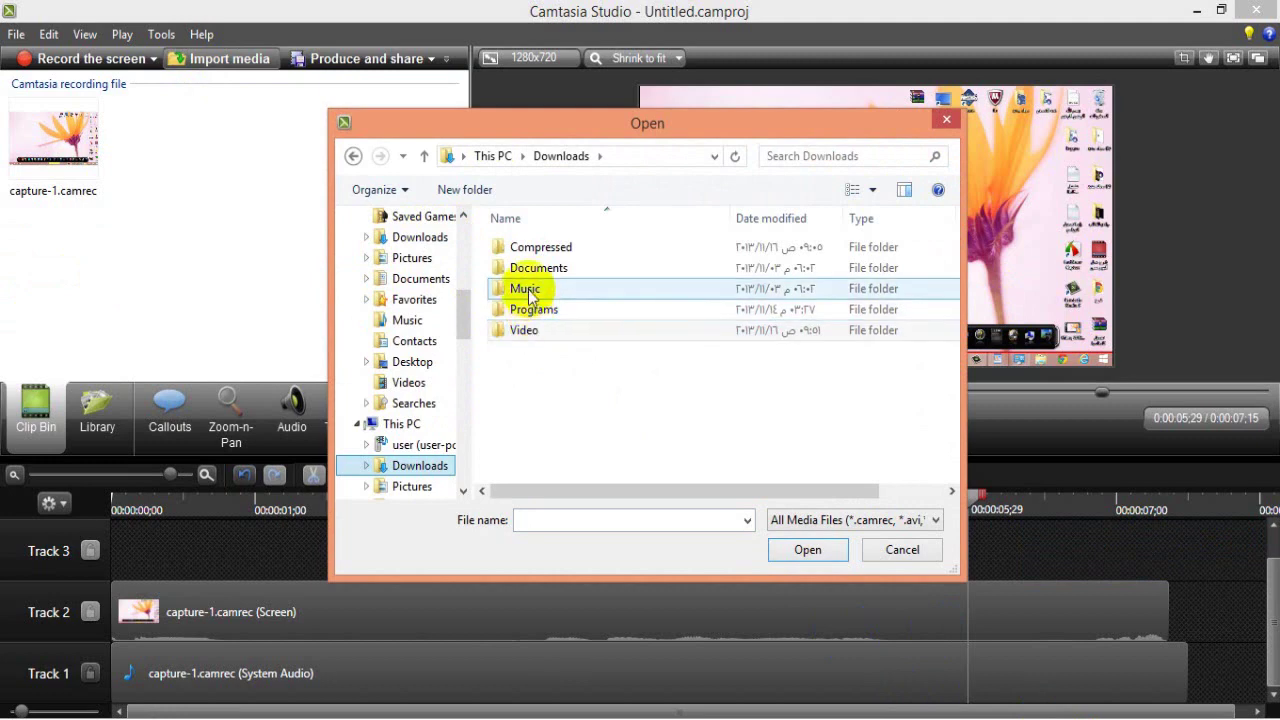
scroll(460, 280, "up", 5)
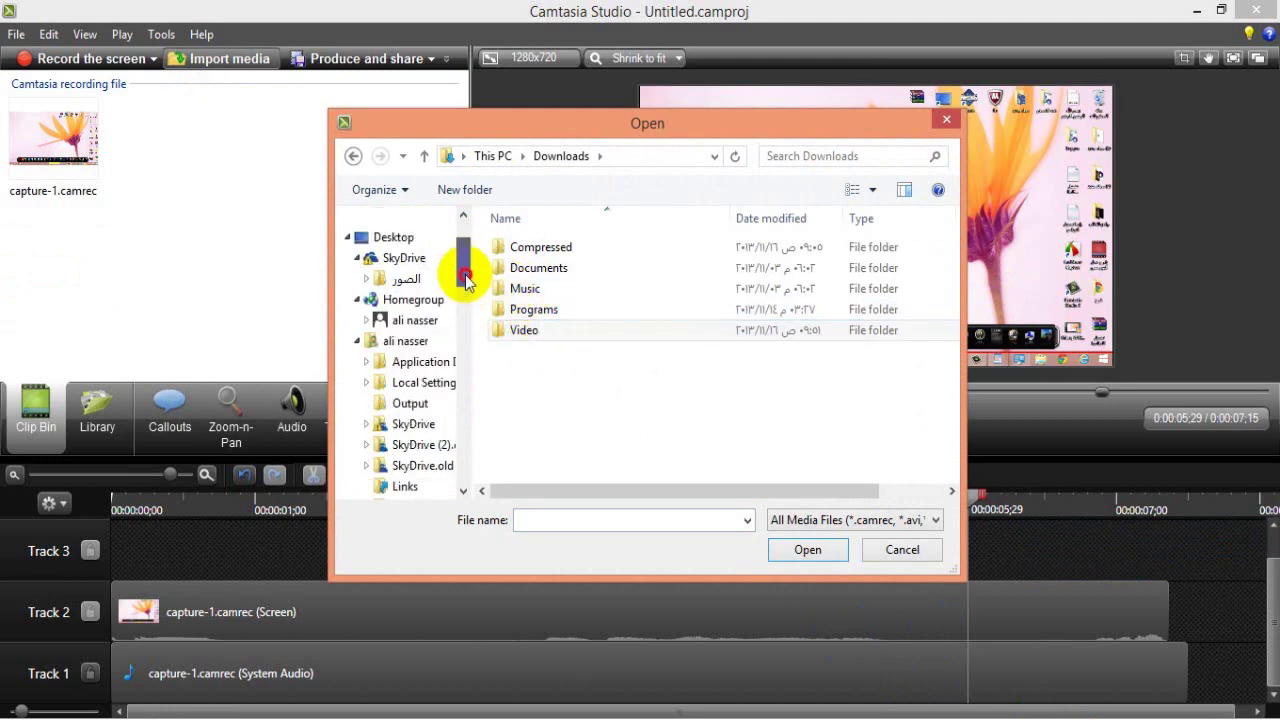
left_click_drag(465, 280, 463, 240)
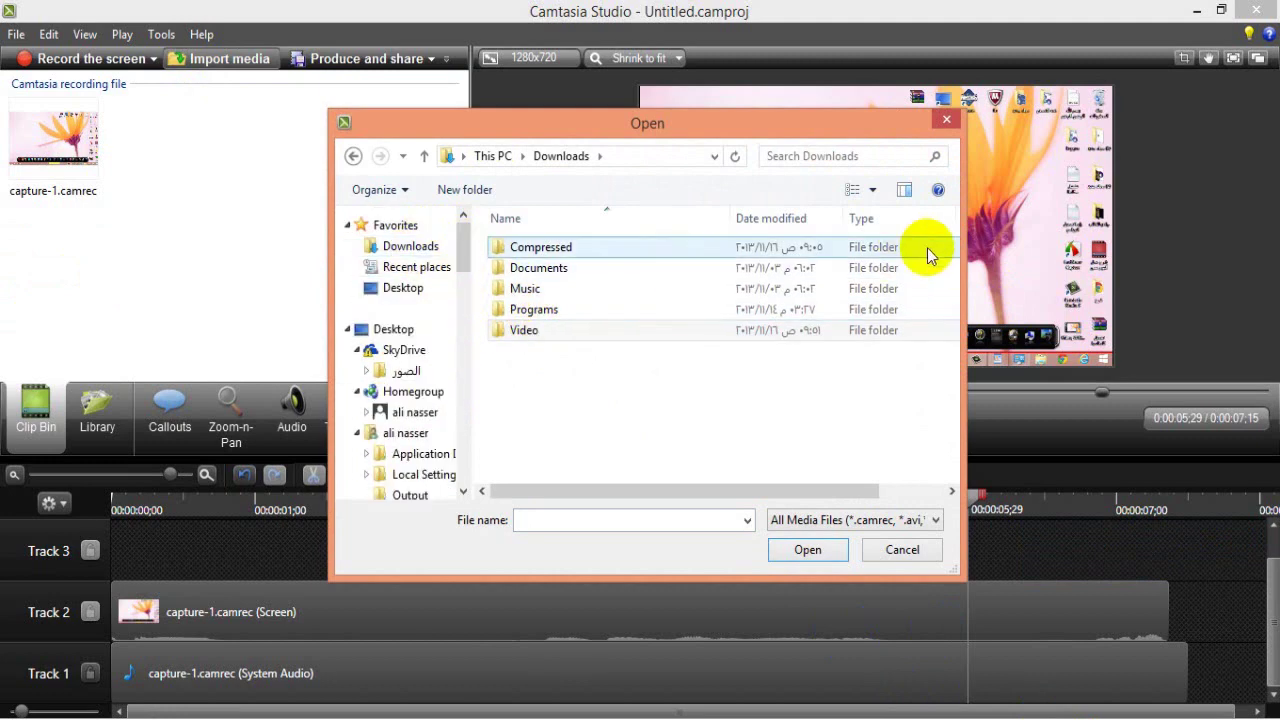
Import the video 1275658_3681902 from the fdhfgh > المقدمات folder on the E: drive into the clip bin
left_click_drag(463, 250, 466, 398)
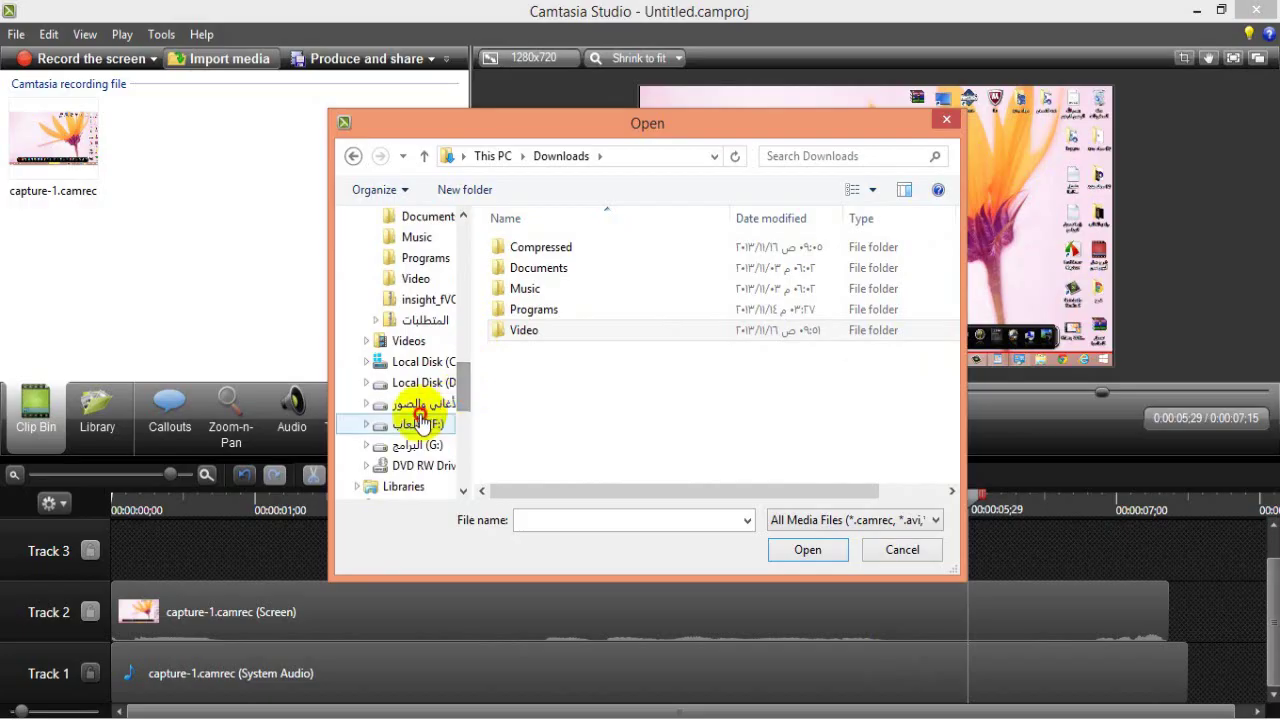
left_click(420, 422)
left_click(418, 403)
double_click(515, 247)
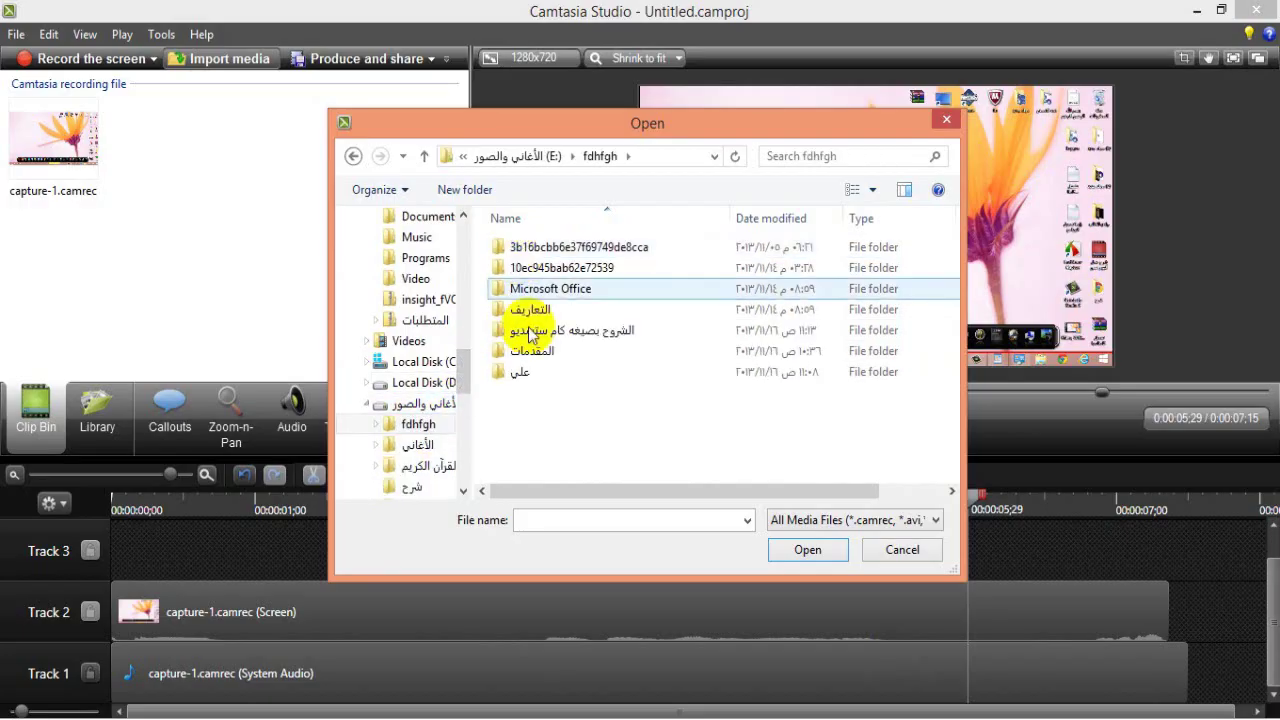
double_click(530, 352)
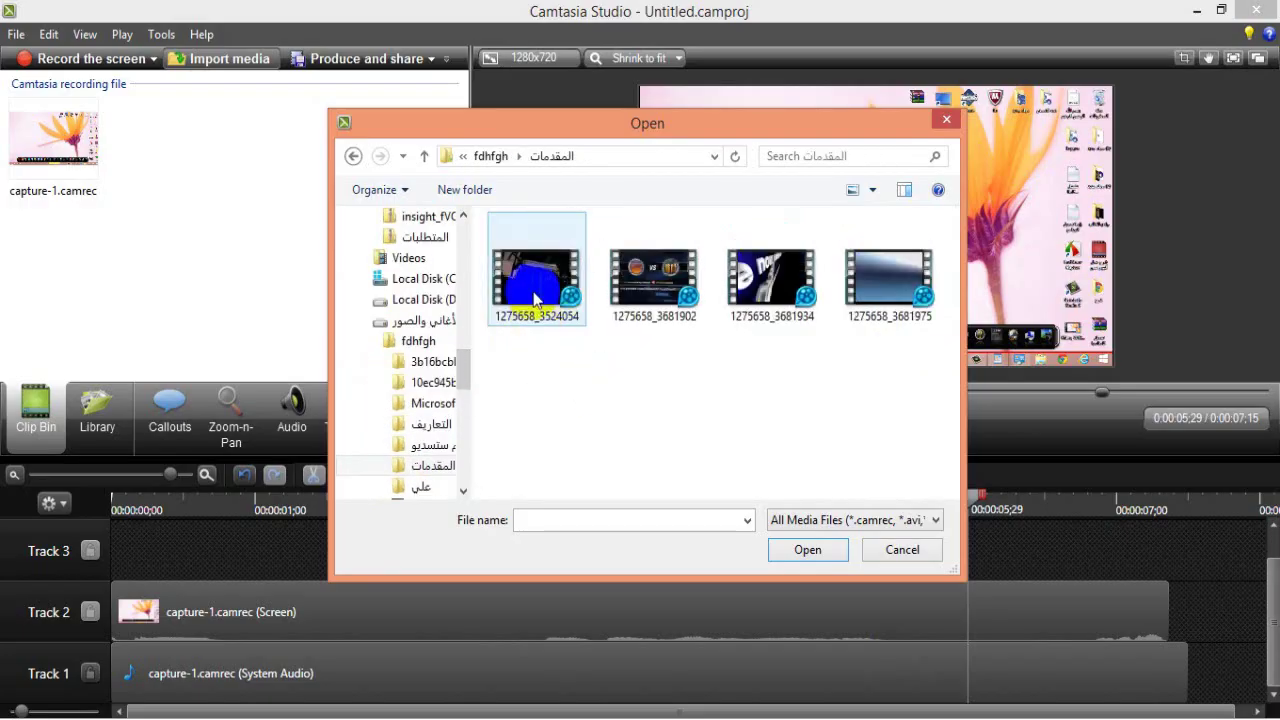
left_click(653, 280)
left_click(790, 550)
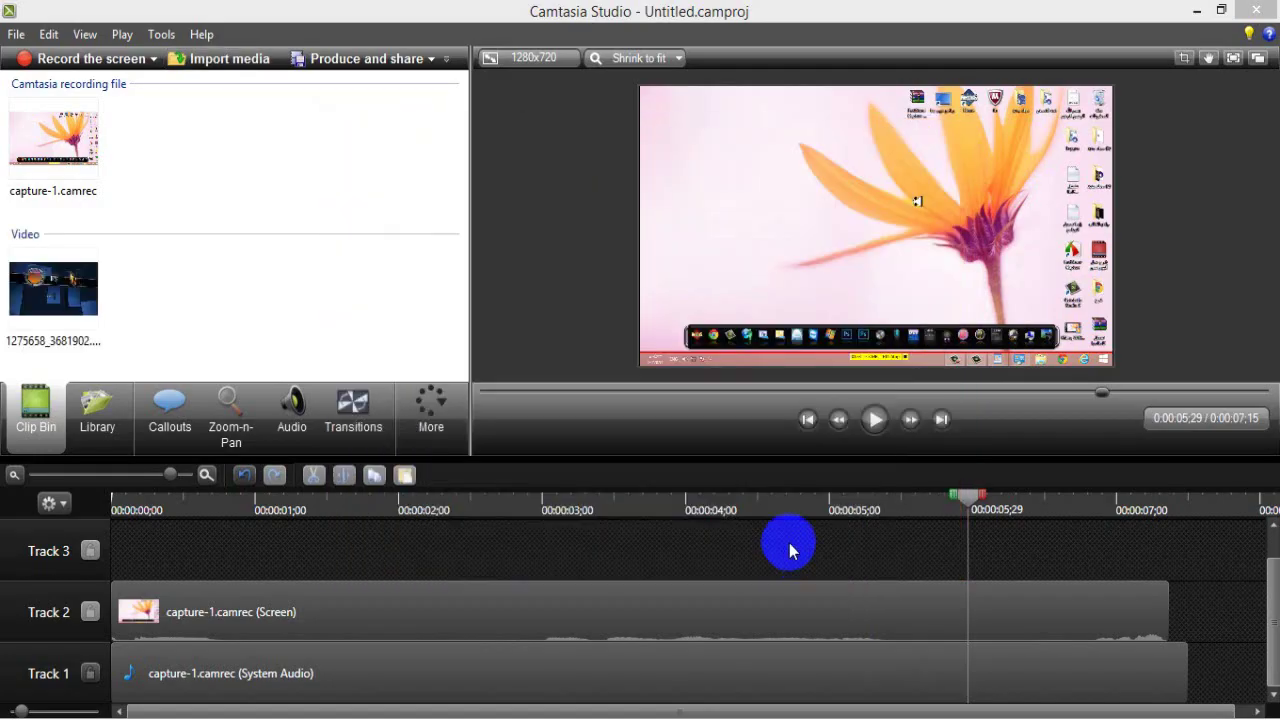
Preview the imported 1275658_3681902 video and add it to the timeline at the playhead
right_click(50, 325)
left_click(114, 345)
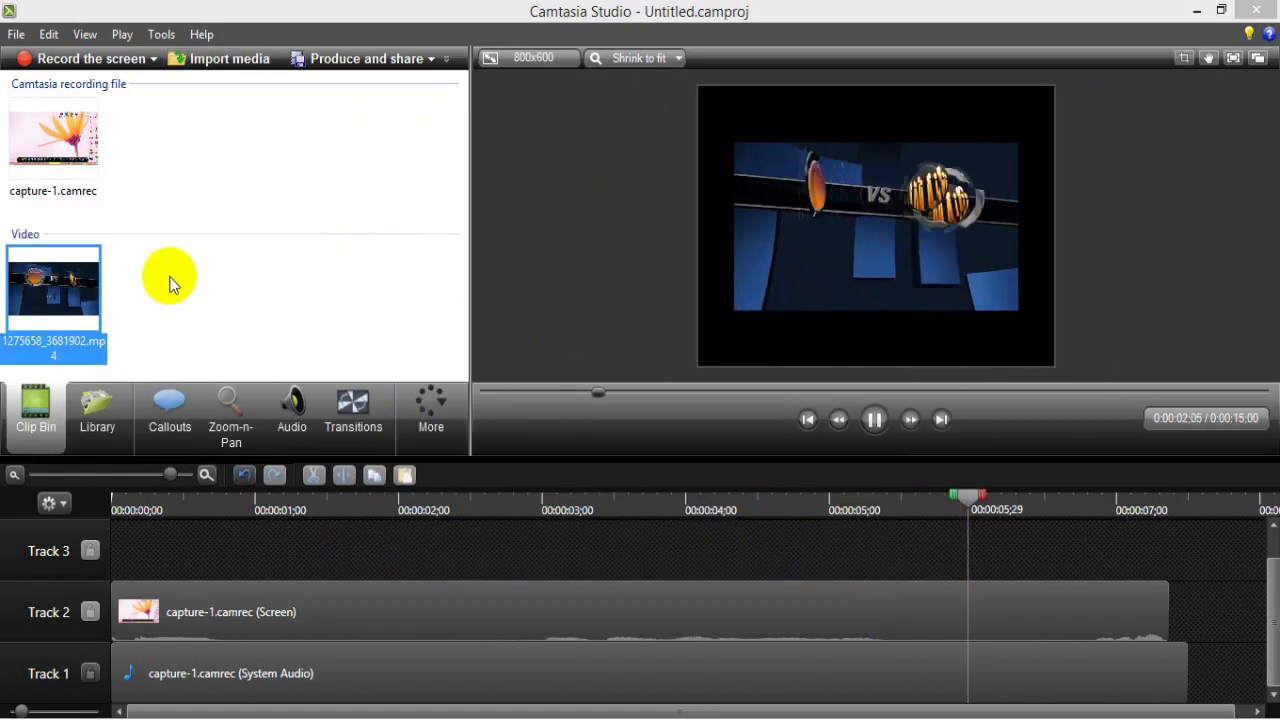
right_click(90, 305)
left_click(110, 317)
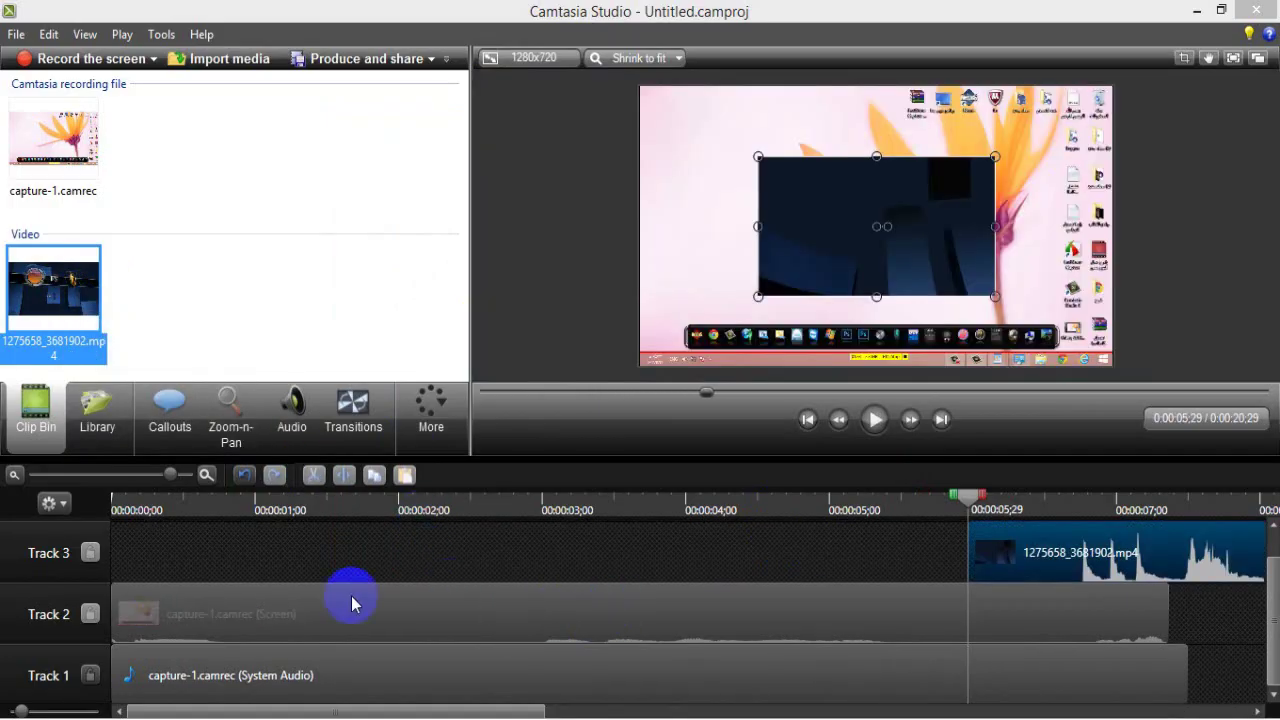
Enlarge the added video on the canvas so it fills the whole 1280x720 frame
left_click_drag(849, 289, 861, 268)
left_click_drag(758, 296, 640, 366)
left_click_drag(888, 305, 888, 305)
left_click_drag(982, 157, 1109, 103)
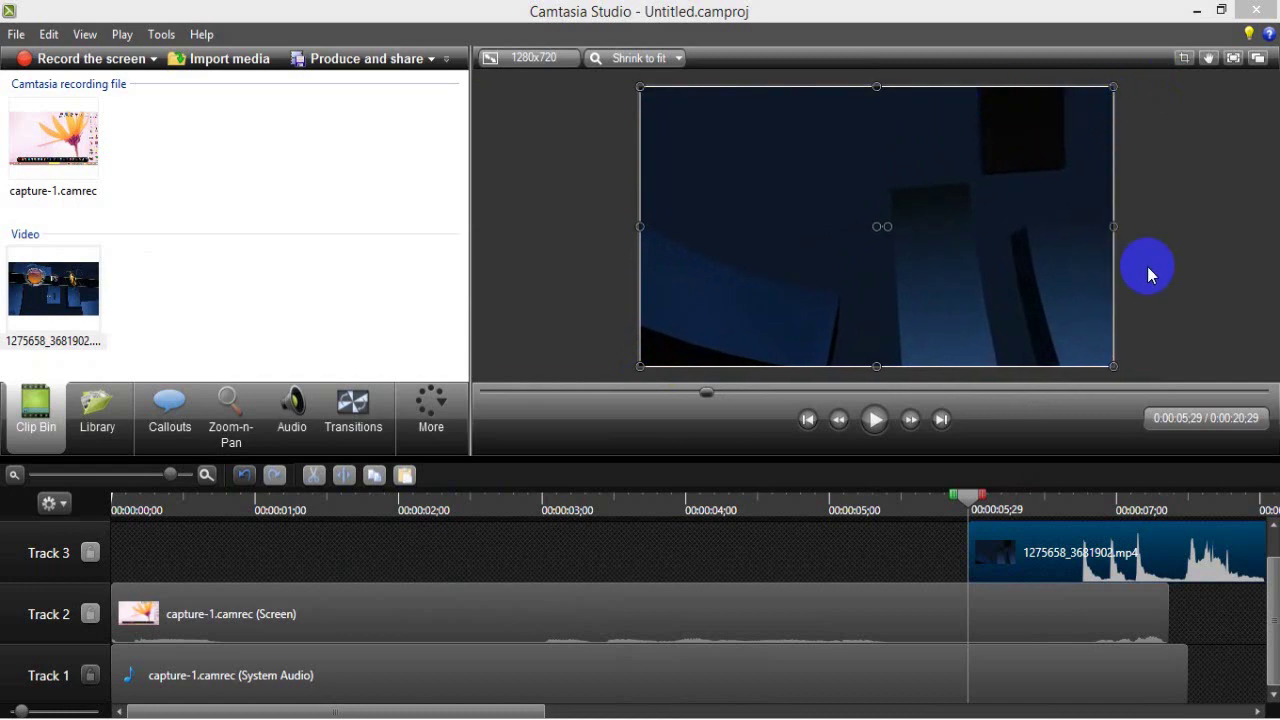
scroll(1187, 367, "down", 3)
scroll(1187, 367, "up", 5)
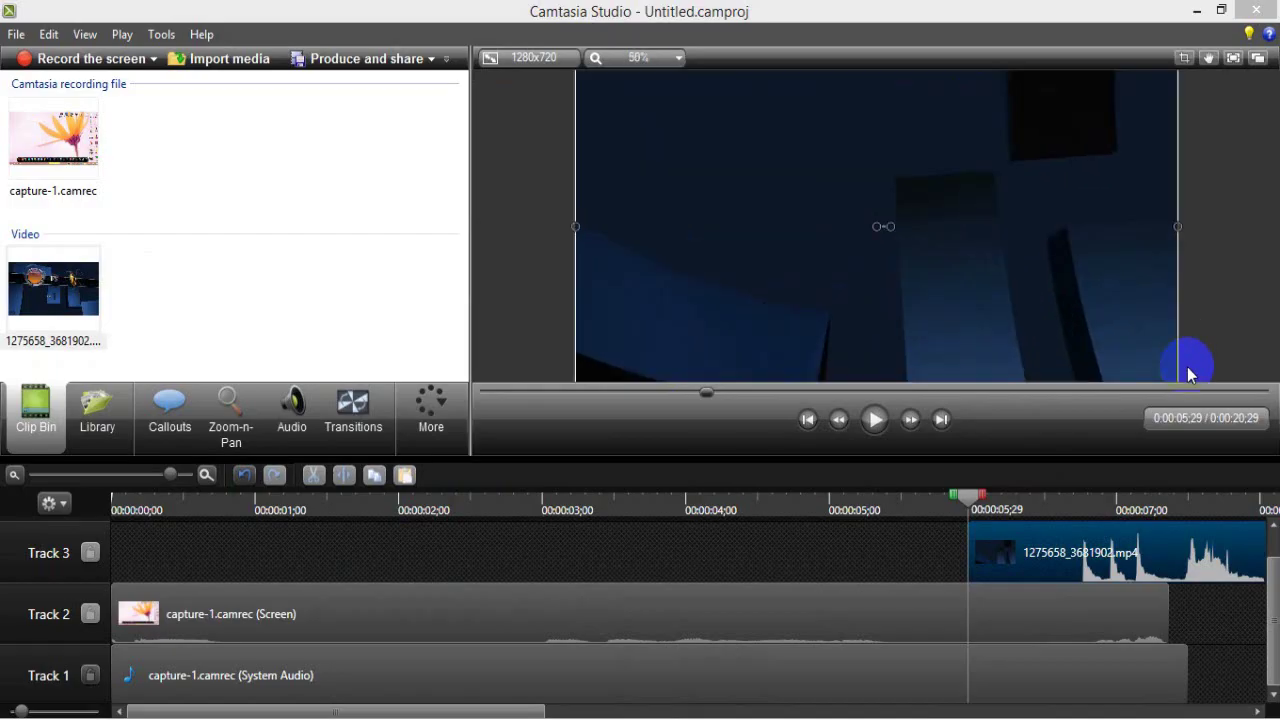
scroll(1187, 367, "down", 3)
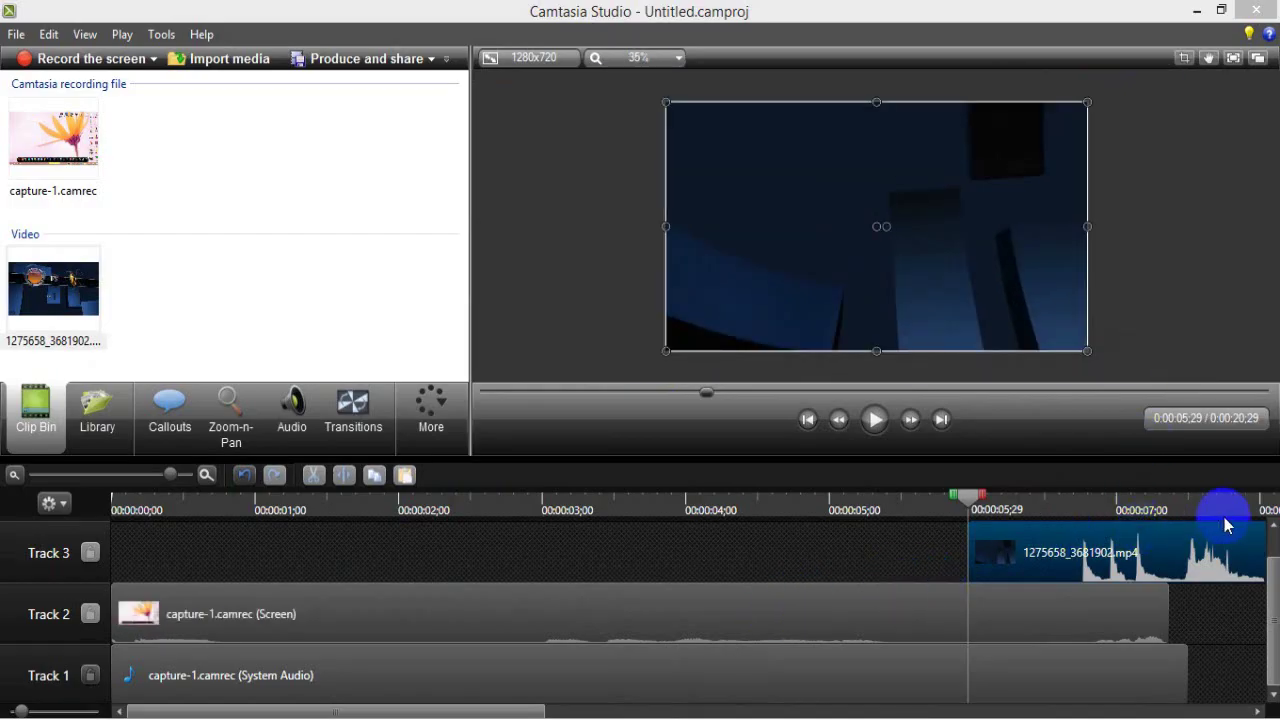
Move the Track 3 video to the timeline start and shift the recording's screen and system audio clips to about 3.5 seconds
left_click(1058, 540)
left_click_drag(1058, 540, 766, 594)
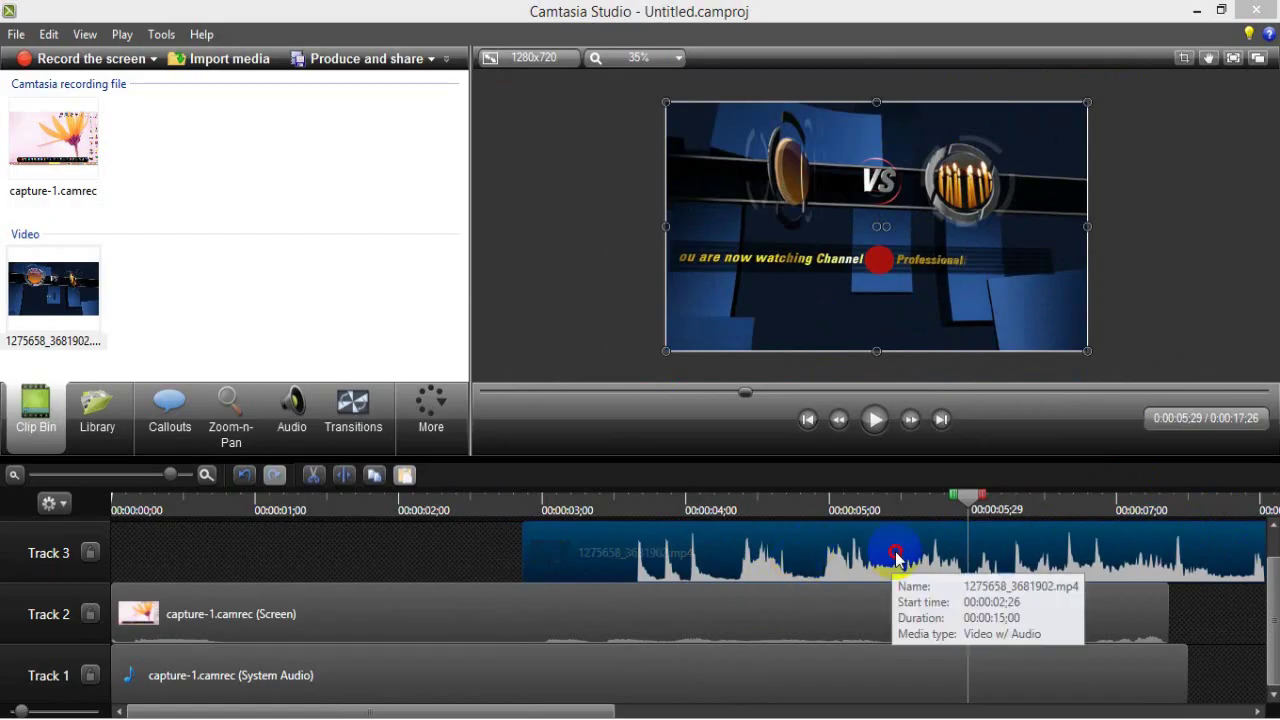
left_click_drag(894, 560, 300, 563)
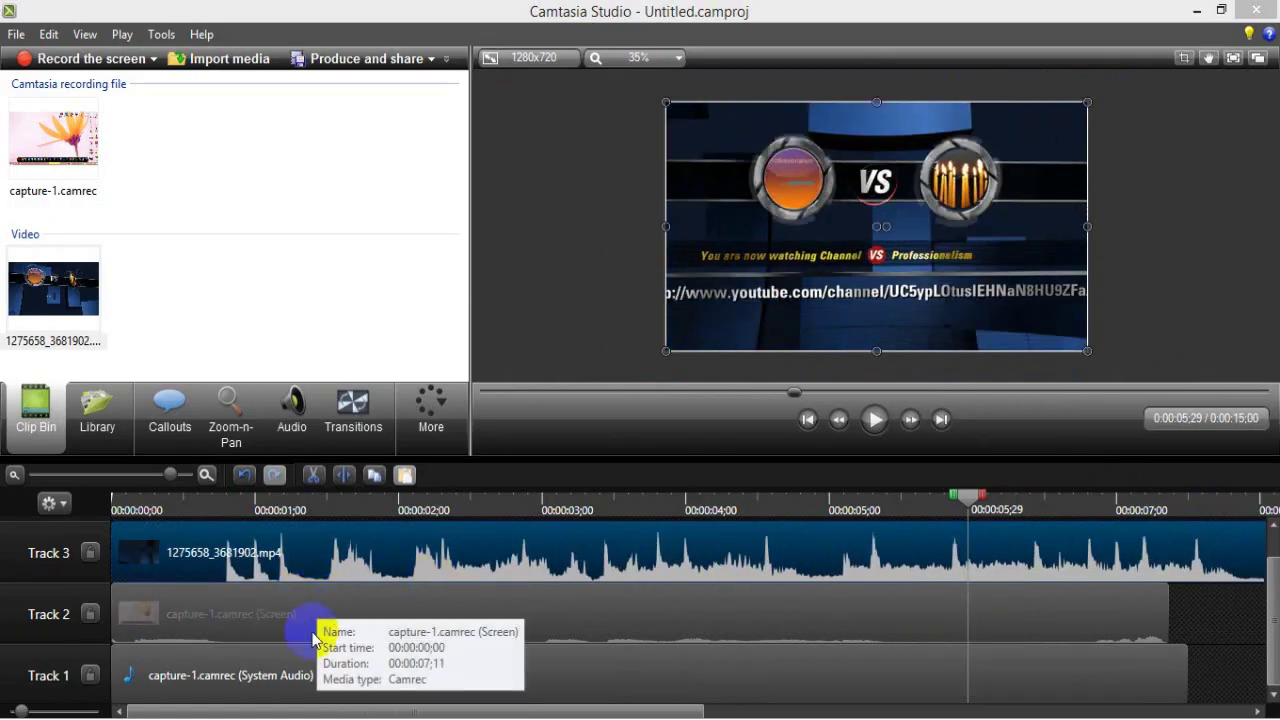
left_click_drag(305, 625, 820, 618)
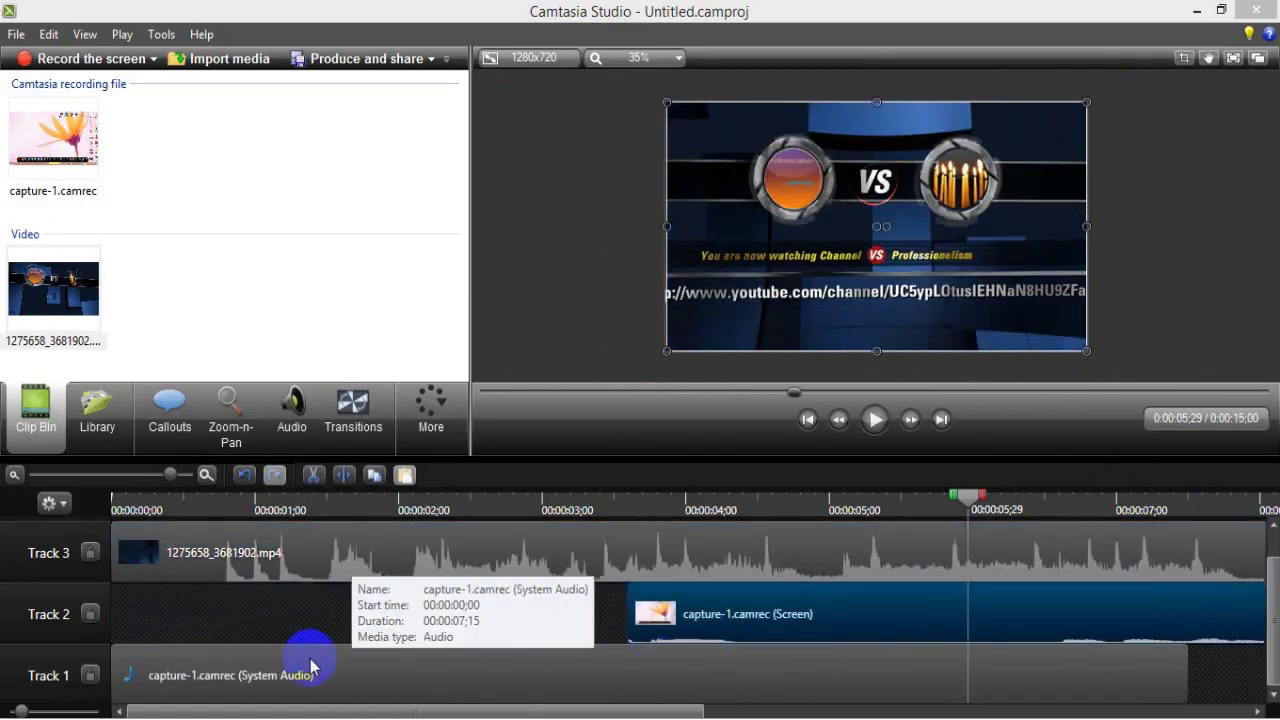
left_click_drag(309, 672, 620, 674)
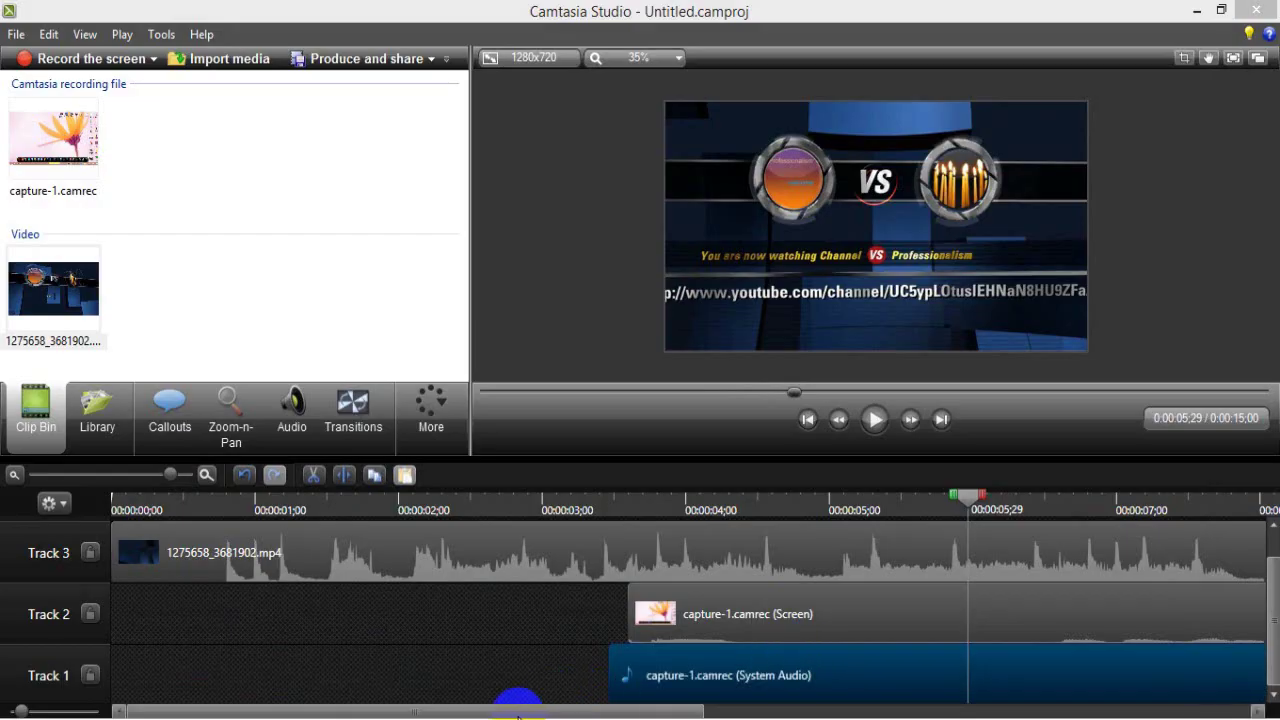
Trim the end of the Track 3 video to a duration of about 00:00:02;16
left_click_drag(521, 712, 733, 708)
left_click_drag(858, 708, 1063, 708)
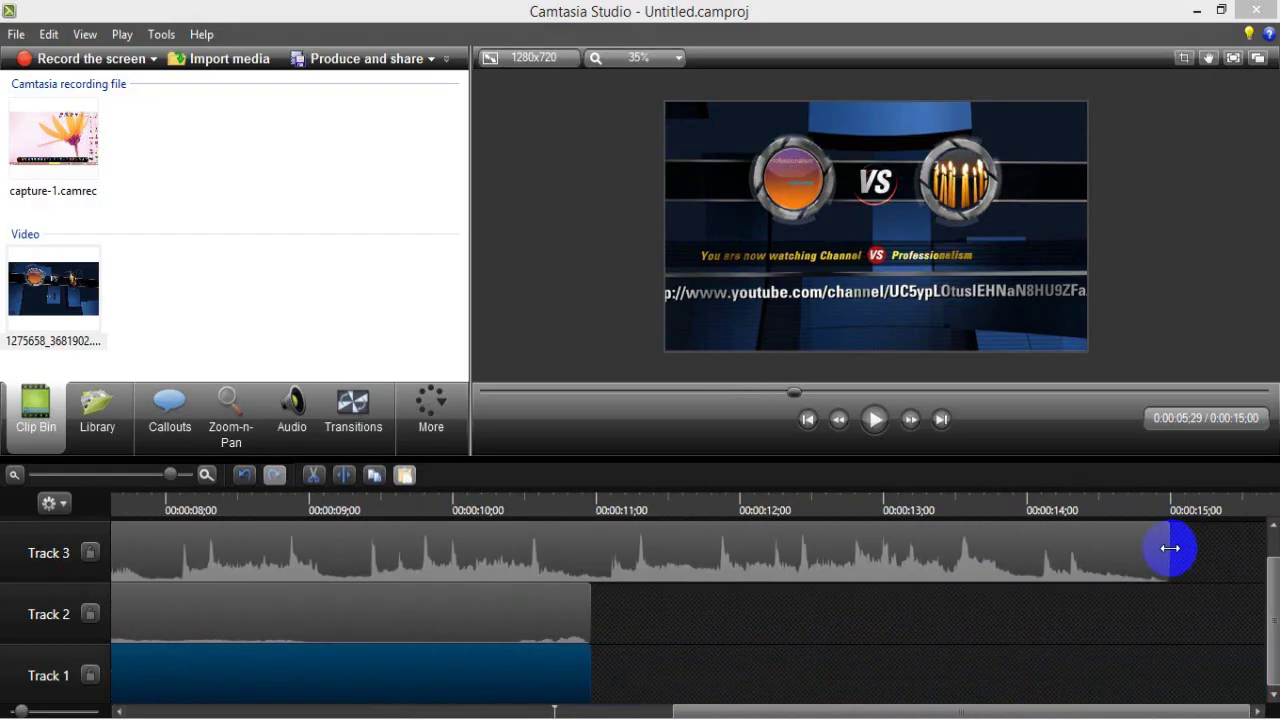
left_click_drag(1170, 552, 285, 542)
left_click_drag(739, 707, 320, 708)
left_click_drag(1187, 556, 291, 552)
left_click_drag(610, 710, 487, 710)
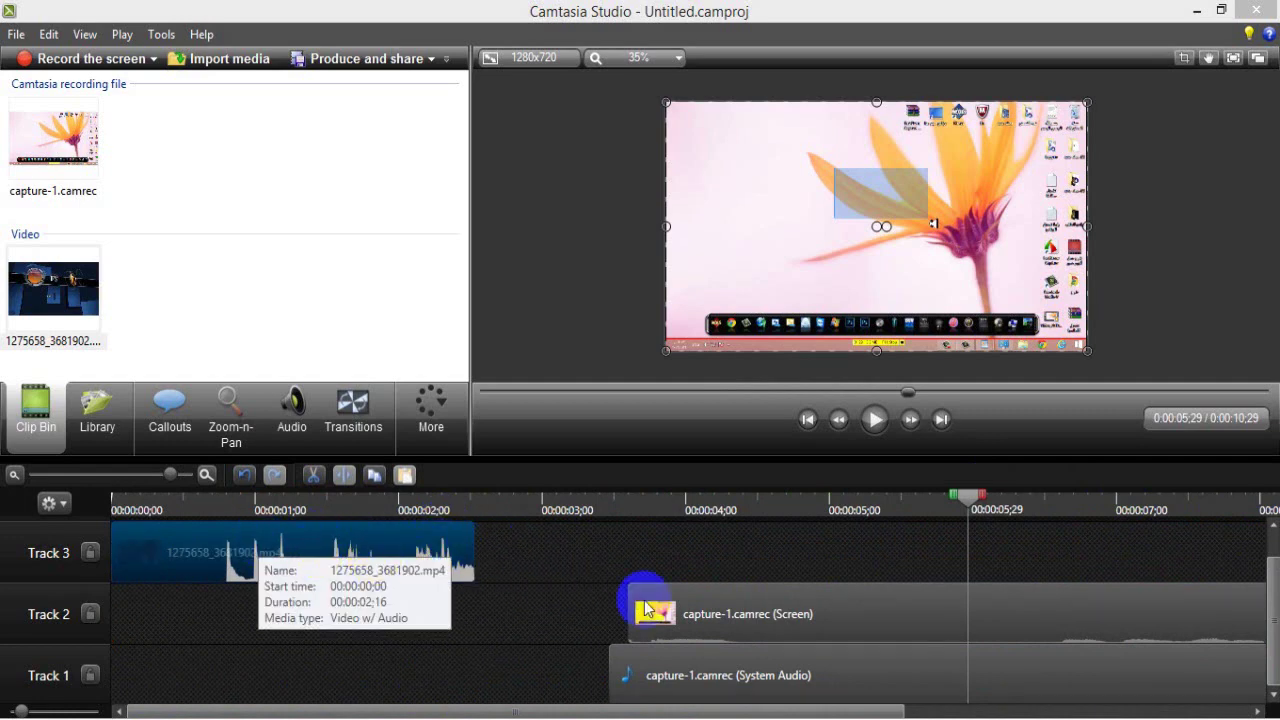
Move the recording's screen and system audio clips earlier so both start where the trimmed Track 3 video ends
left_click(784, 617)
left_click_drag(784, 617, 686, 617)
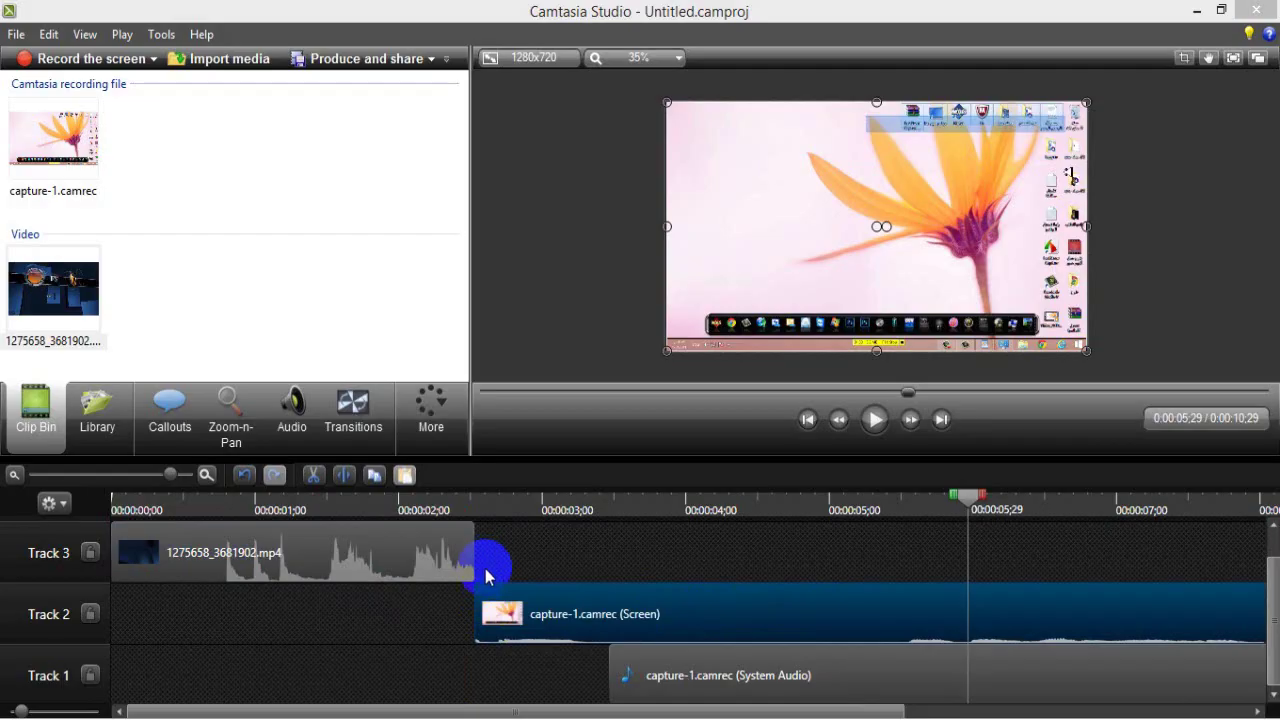
mouse_move(540, 612)
left_mouse_down()
mouse_move(571, 614)
mouse_move(560, 626)
left_mouse_up()
left_click_drag(750, 675, 461, 655)
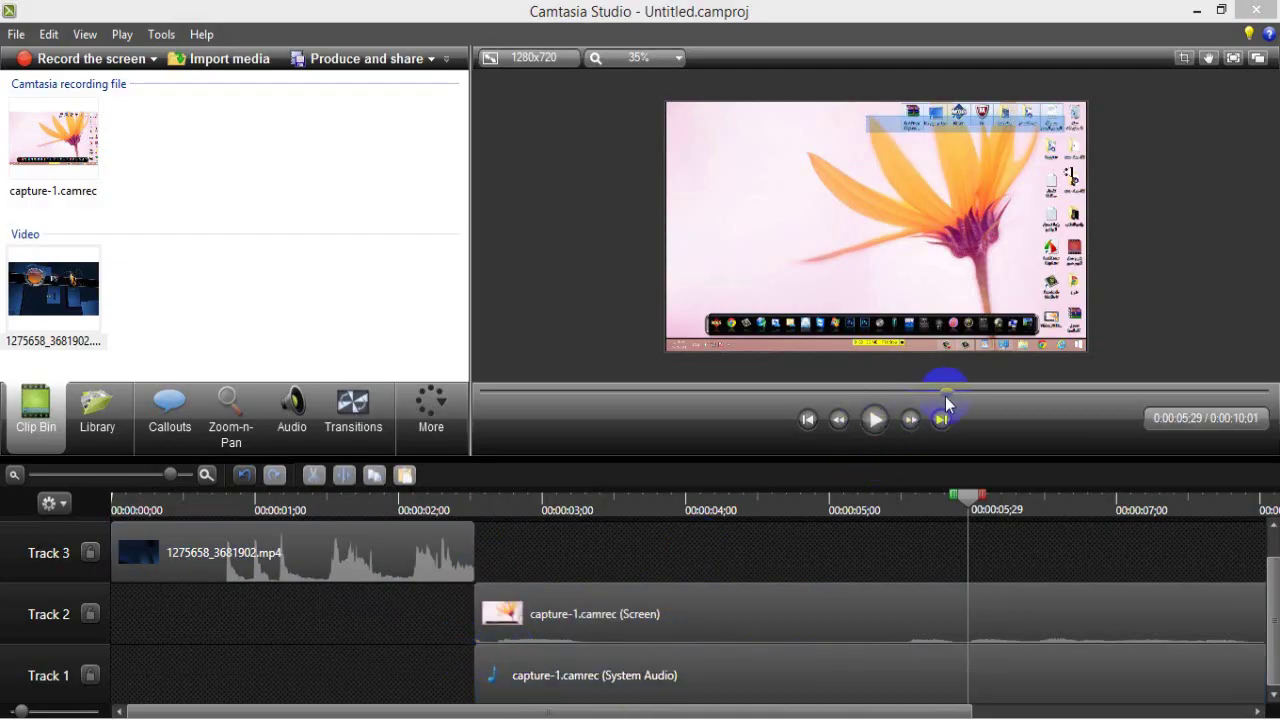
Play the edited timeline from start to end and return the playhead to the beginning
left_click_drag(947, 393, 449, 380)
left_click(876, 420)
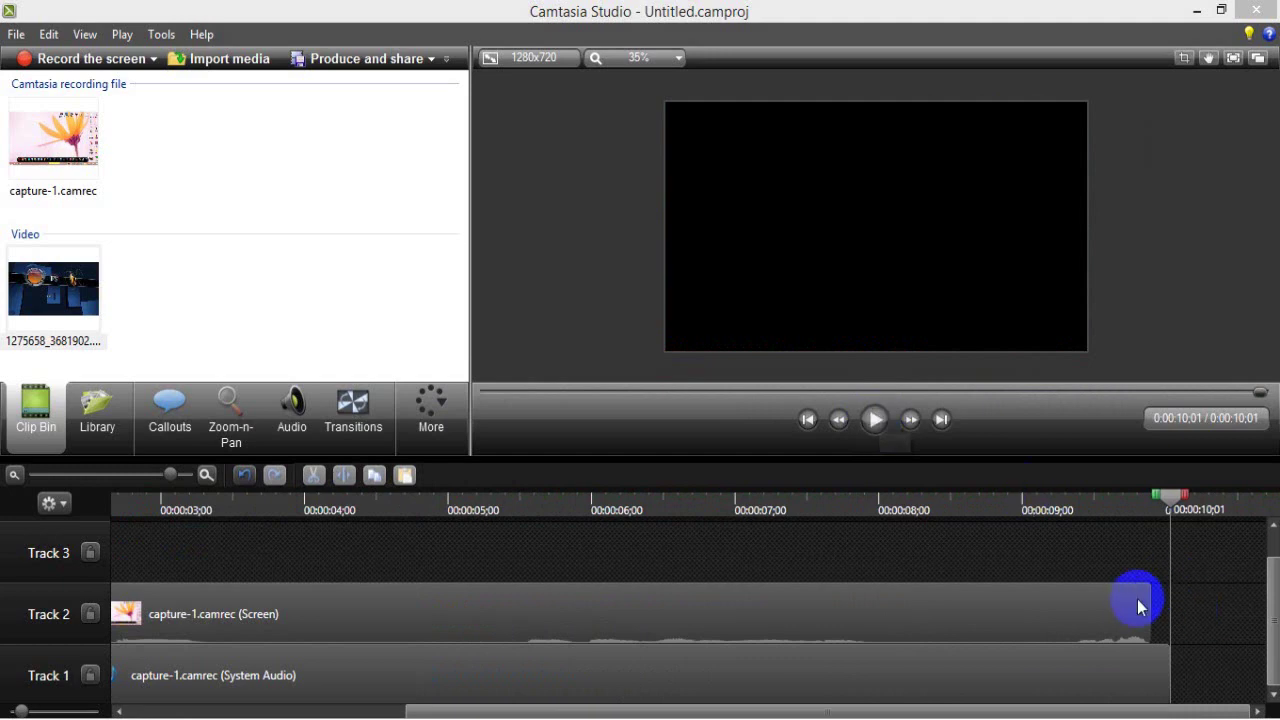
mouse_move(1148, 602)
left_mouse_down()
mouse_move(1163, 606)
mouse_move(1150, 606)
left_mouse_up()
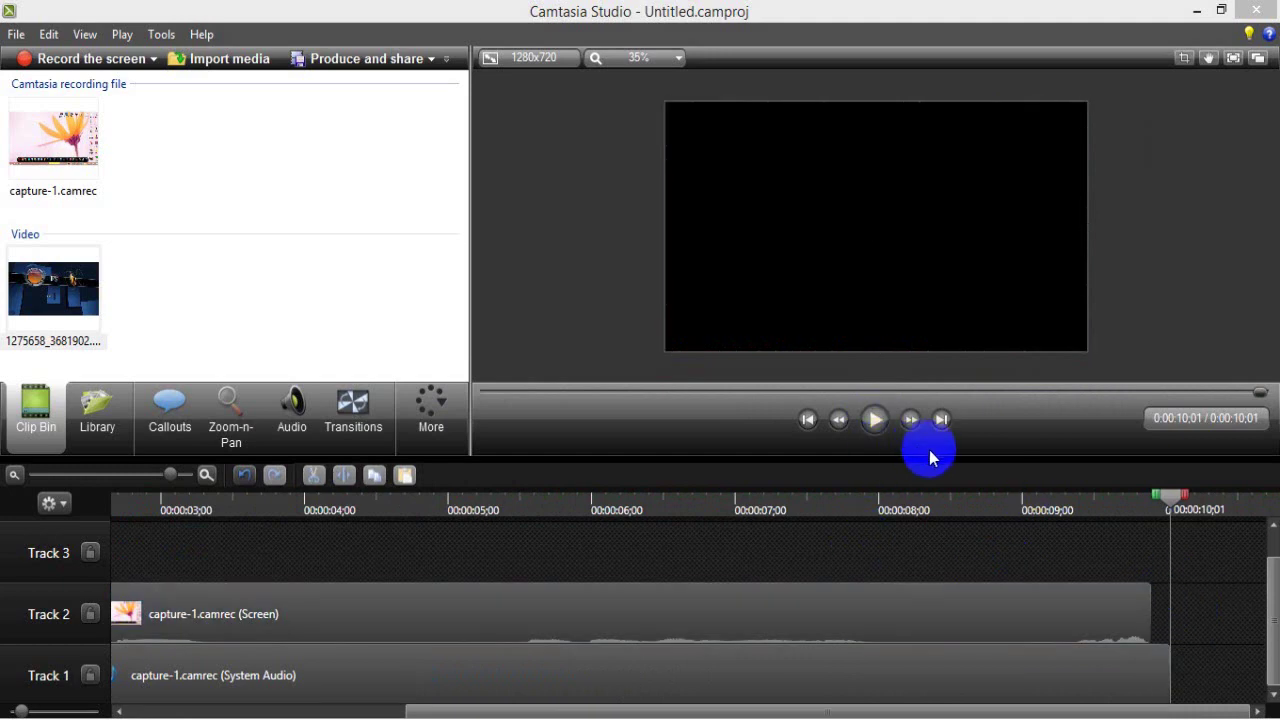
left_click_drag(1178, 503, 94, 549)
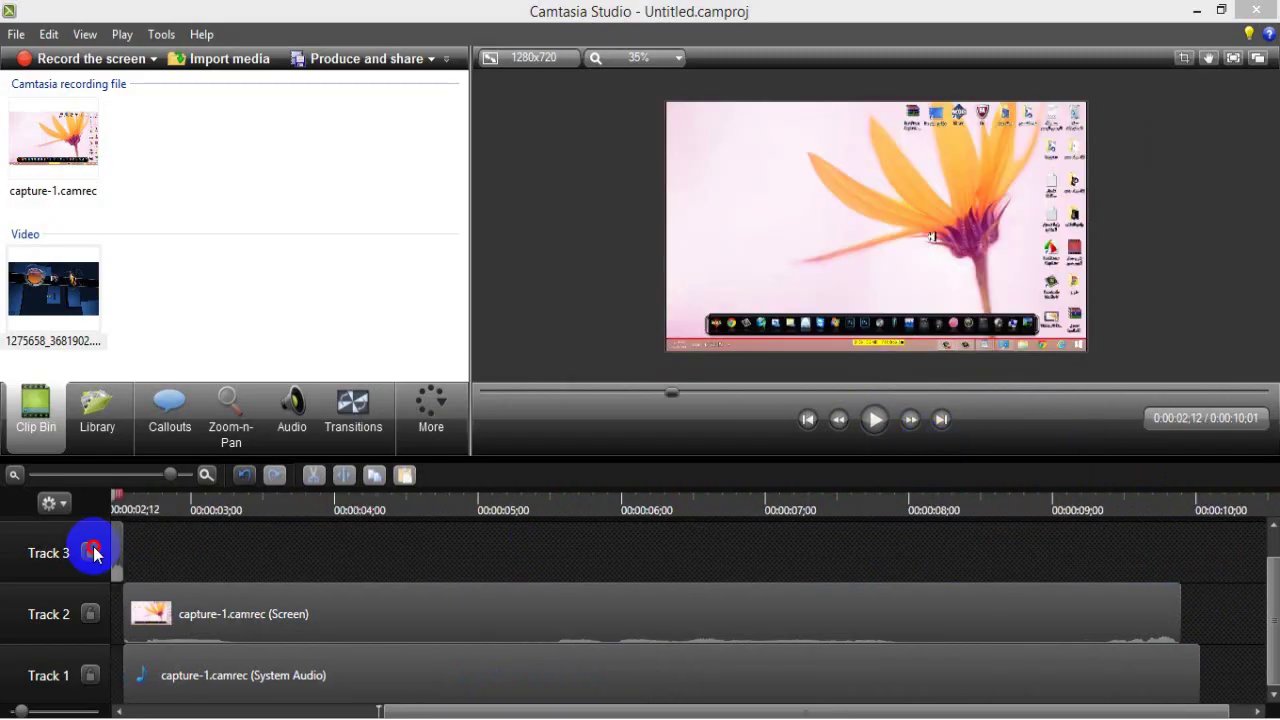
left_click_drag(640, 391, 458, 400)
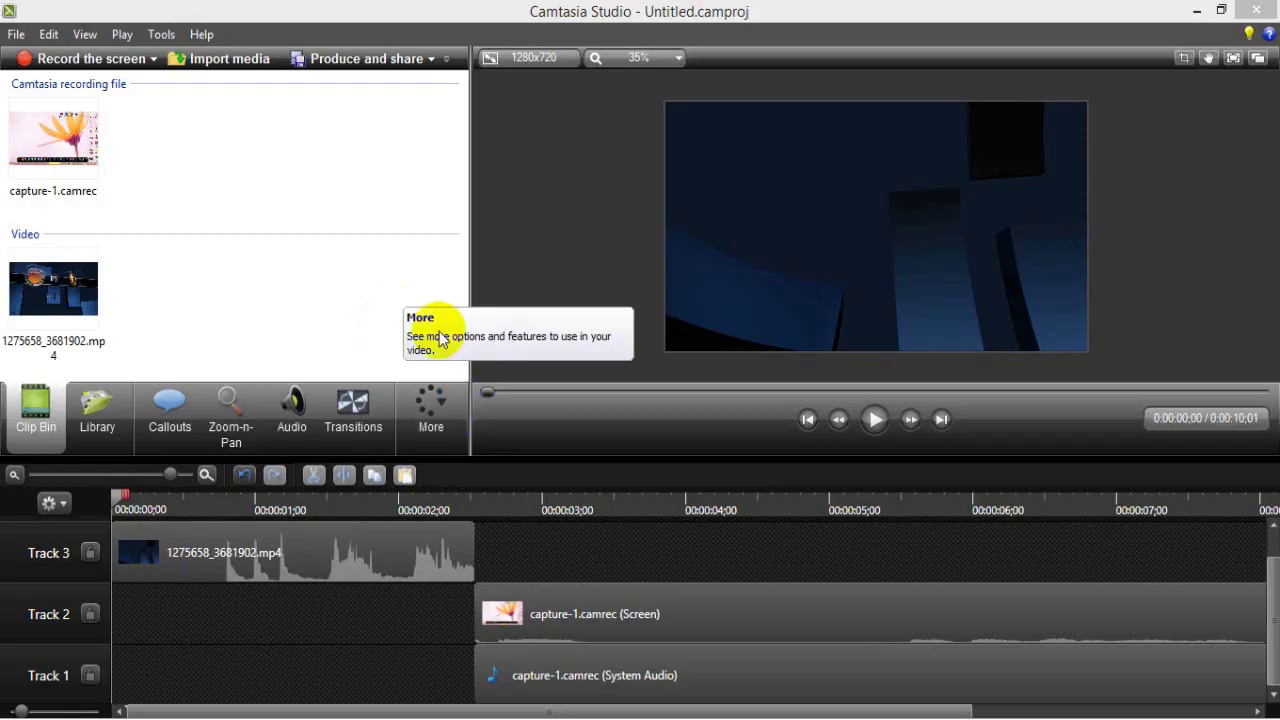
Open the Production Wizard and choose Custom production settings for the video
left_click(391, 58)
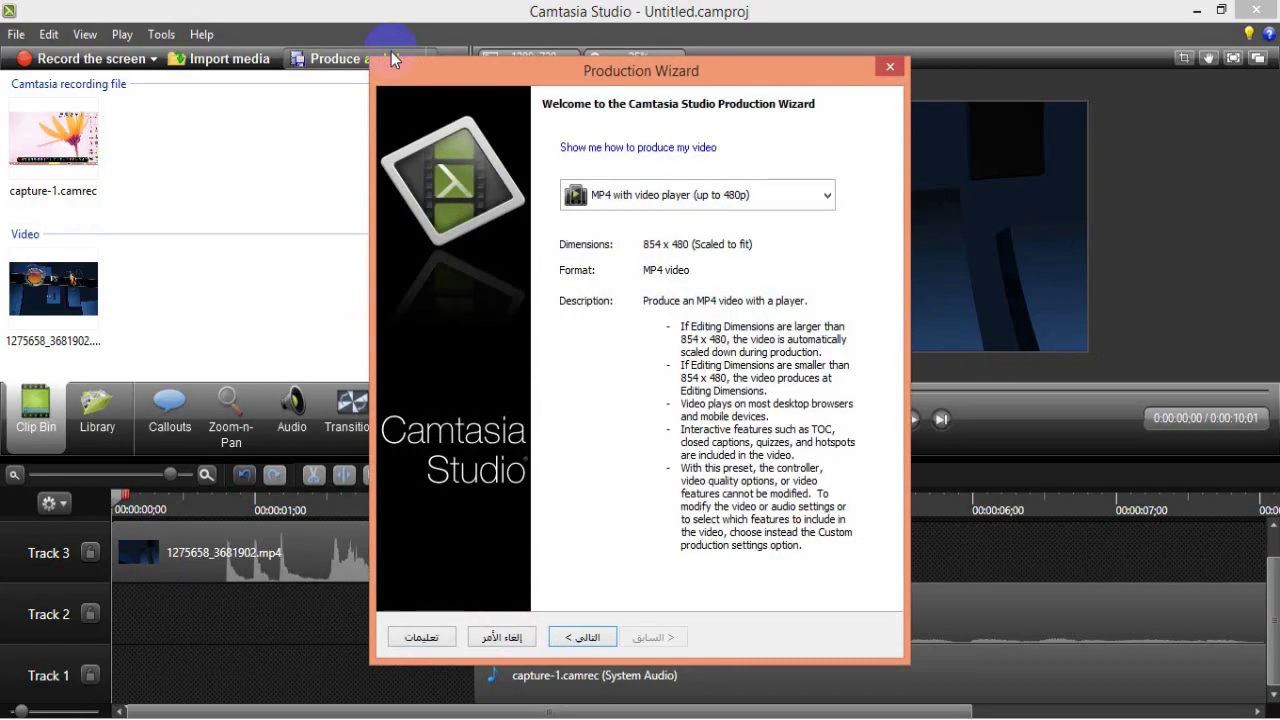
left_click(657, 196)
left_click(729, 592)
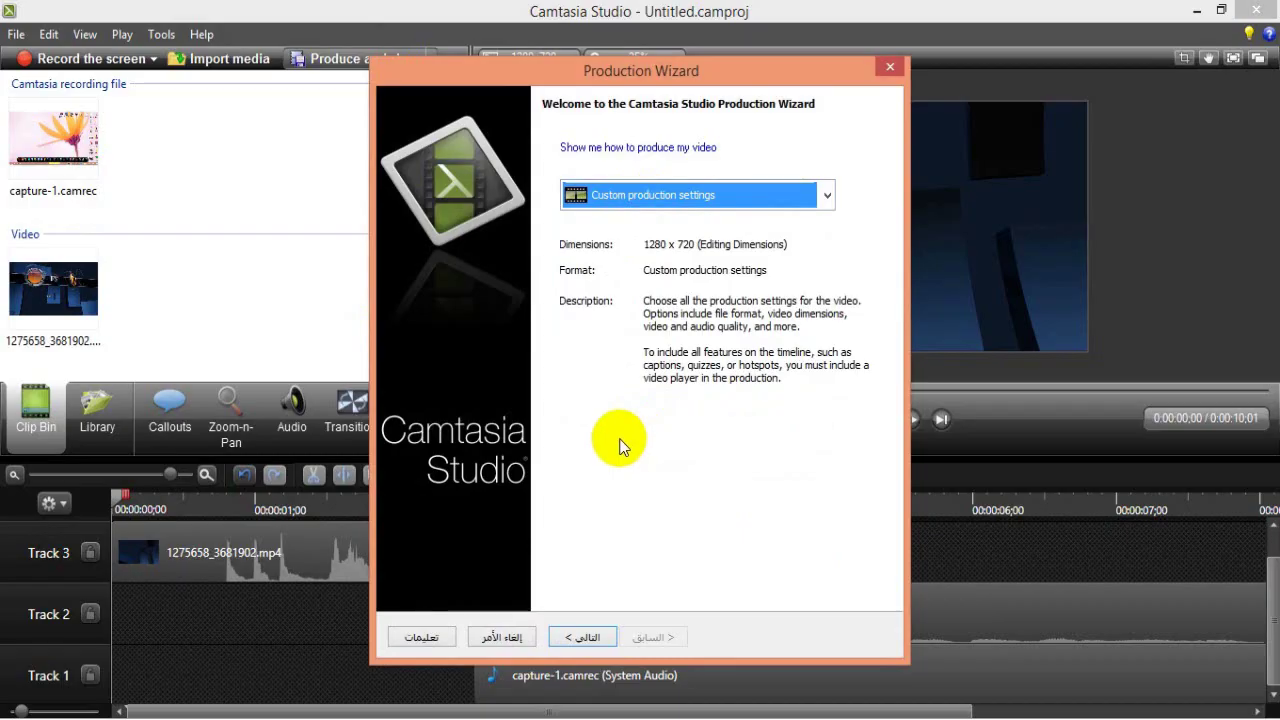
left_click(726, 194)
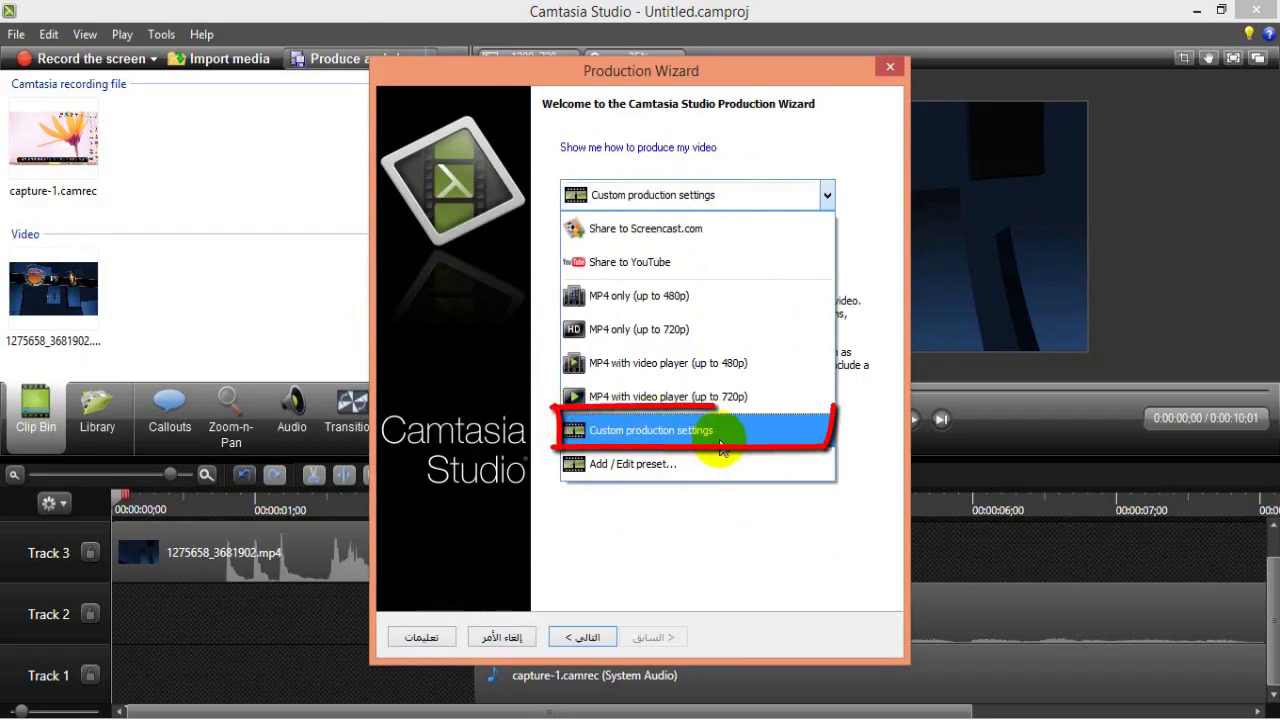
left_click(629, 432)
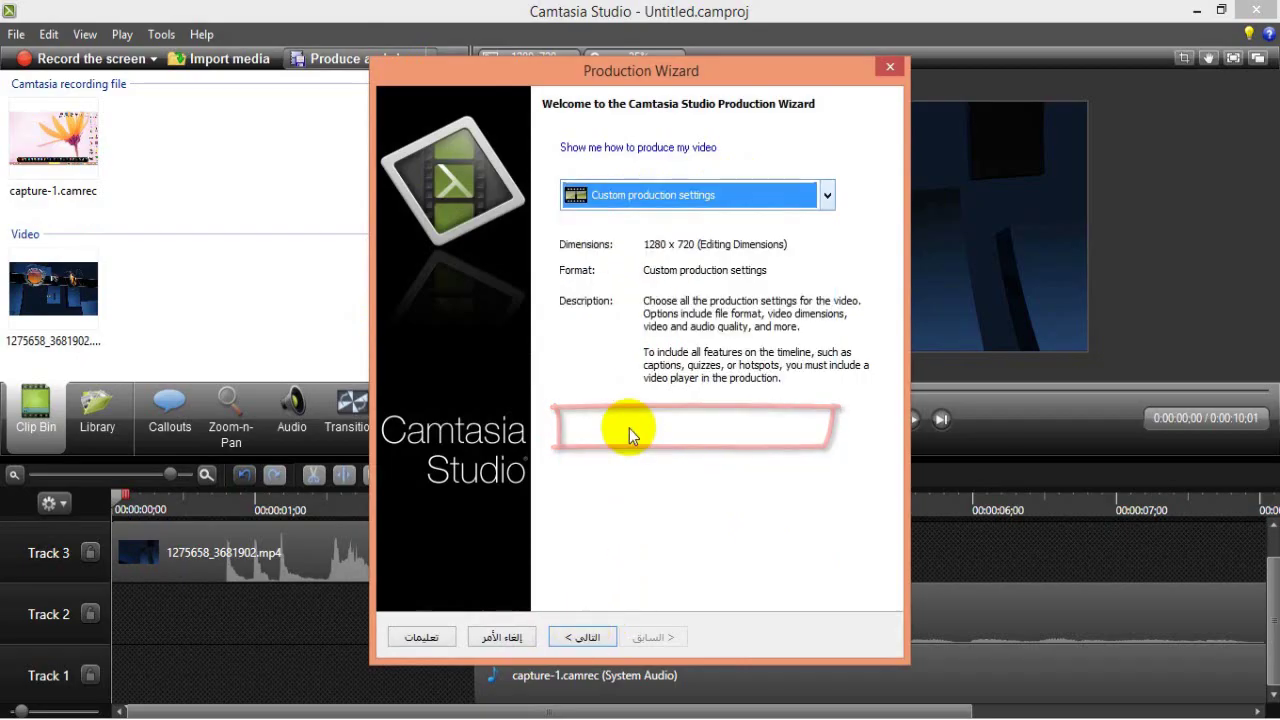
Select WMV - Windows Media video as the production file format and continue to its encoding options
left_click(580, 637)
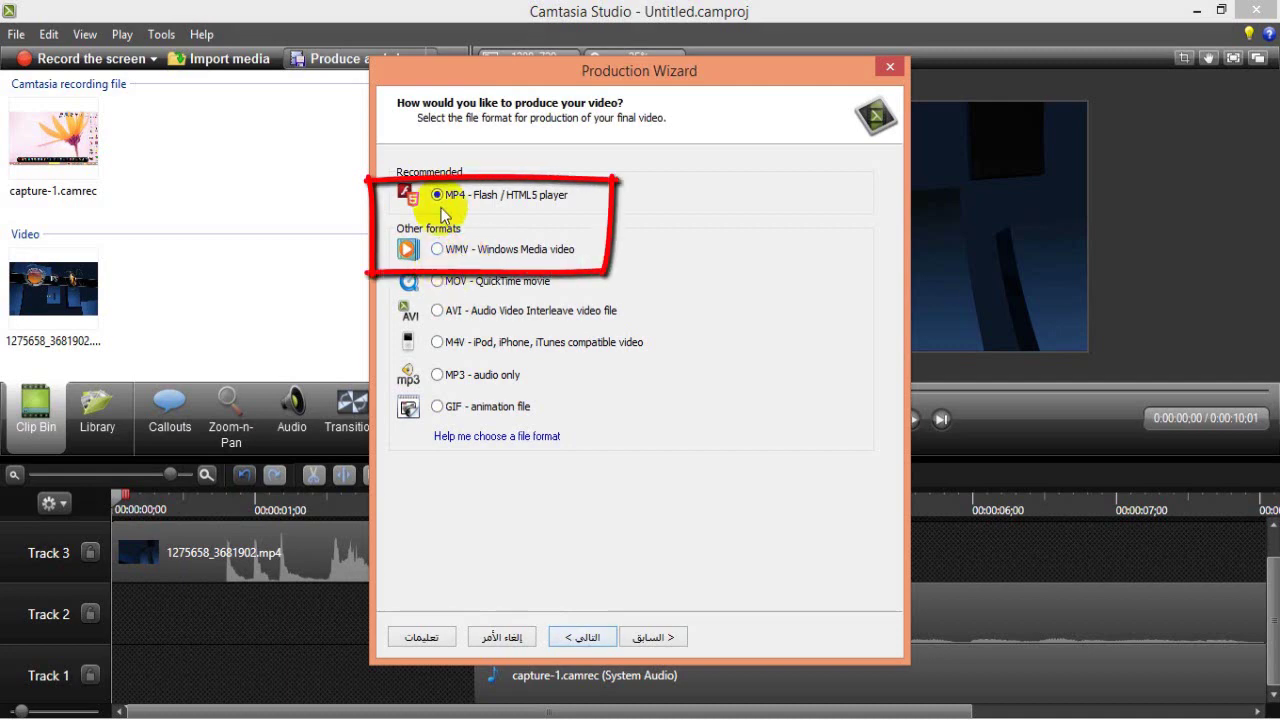
left_click(437, 249)
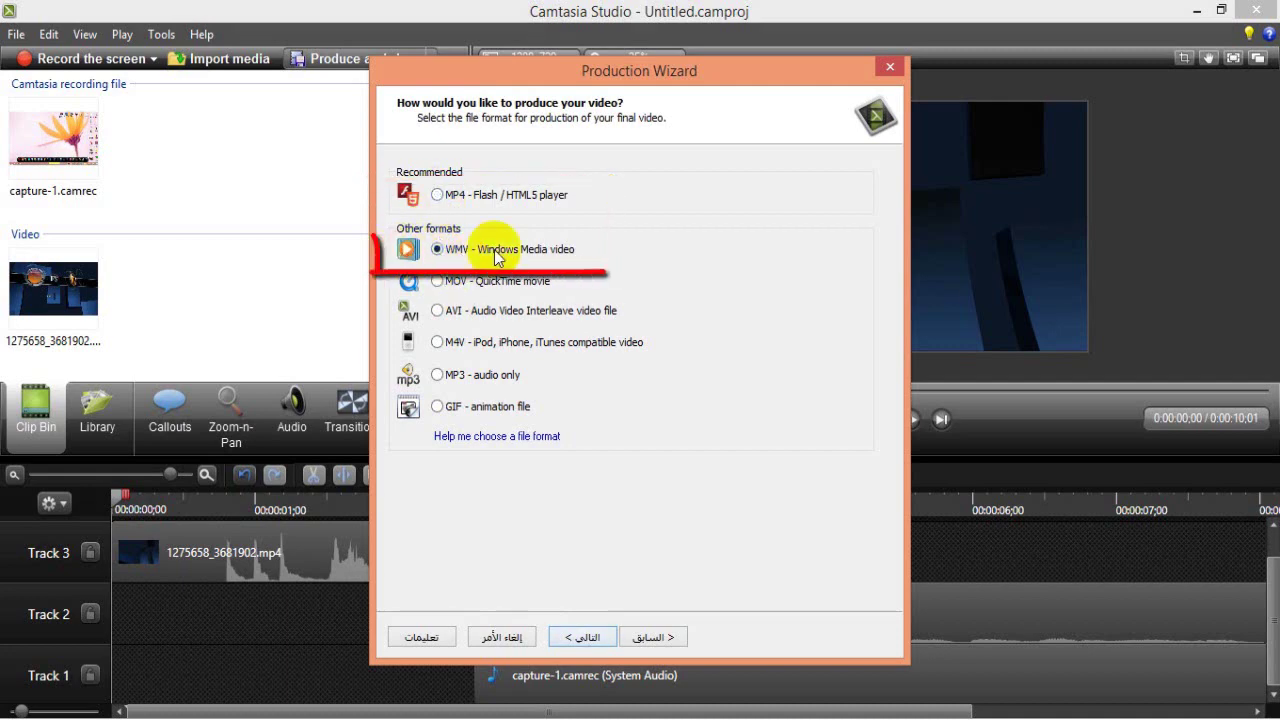
left_click(580, 637)
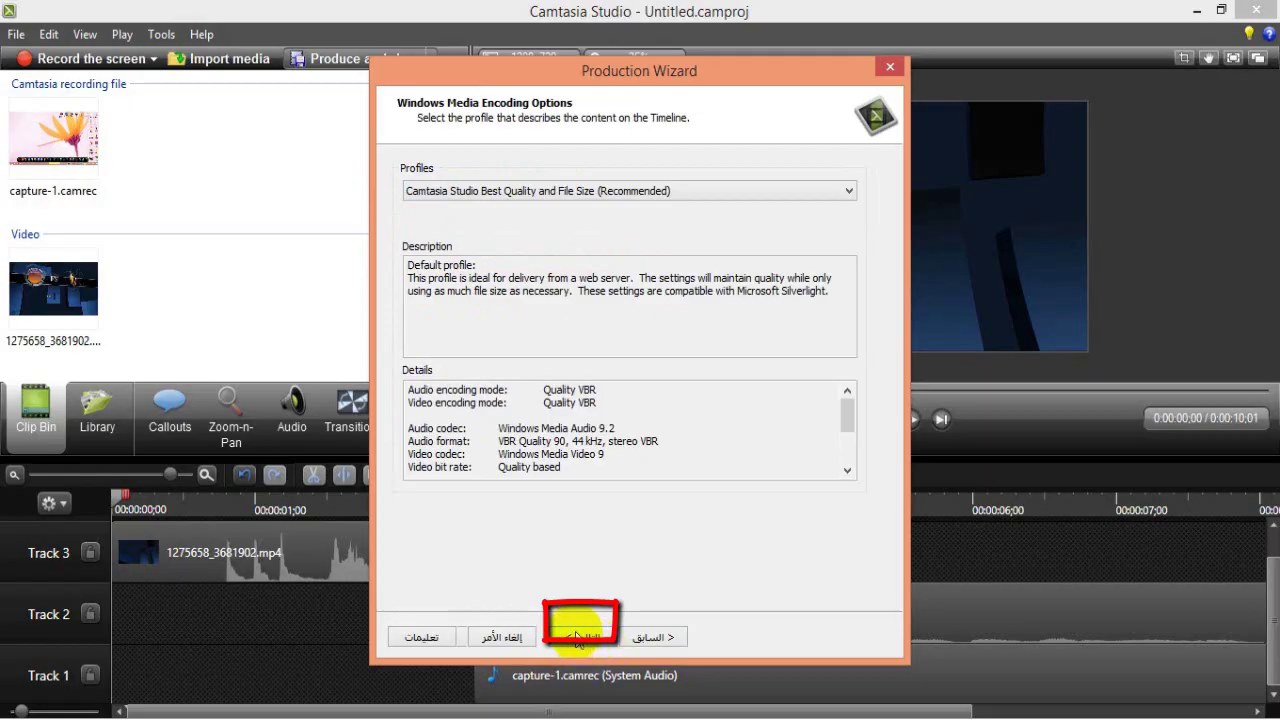
Keep the recommended Windows Media encoding profile and the default size and video options, continuing to the output file settings
left_click(577, 637)
left_click(578, 637)
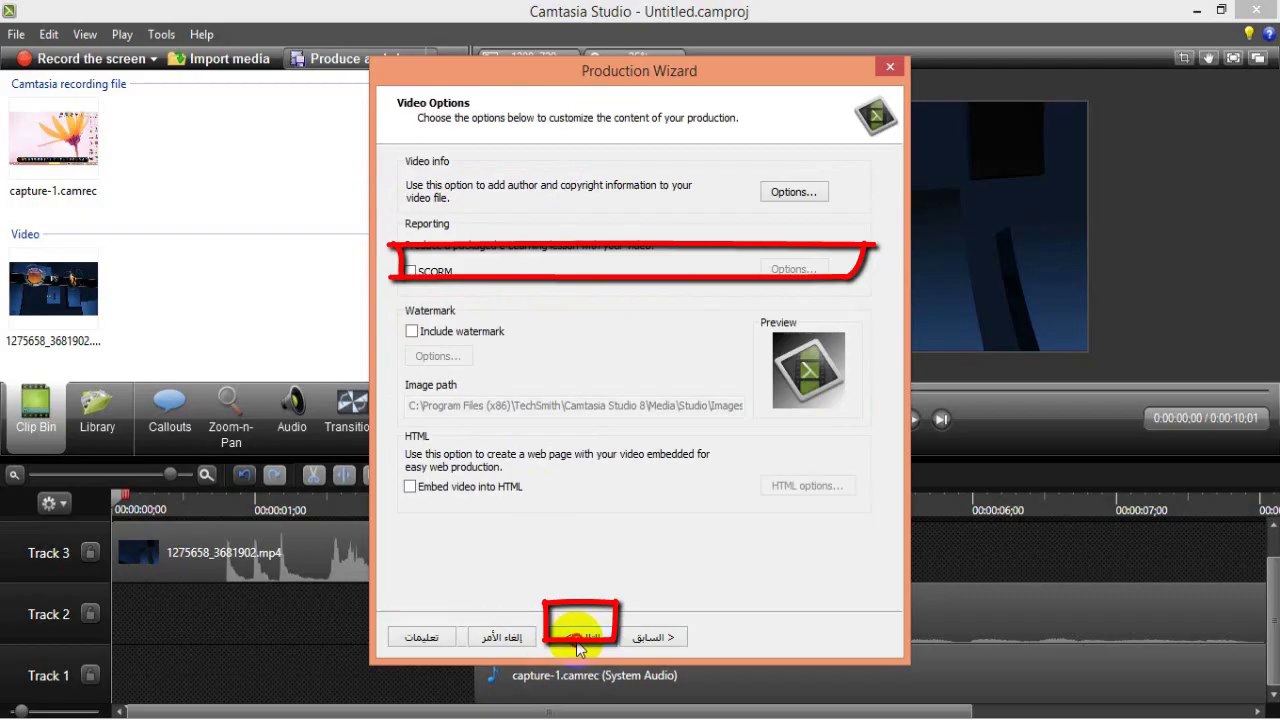
left_click(578, 637)
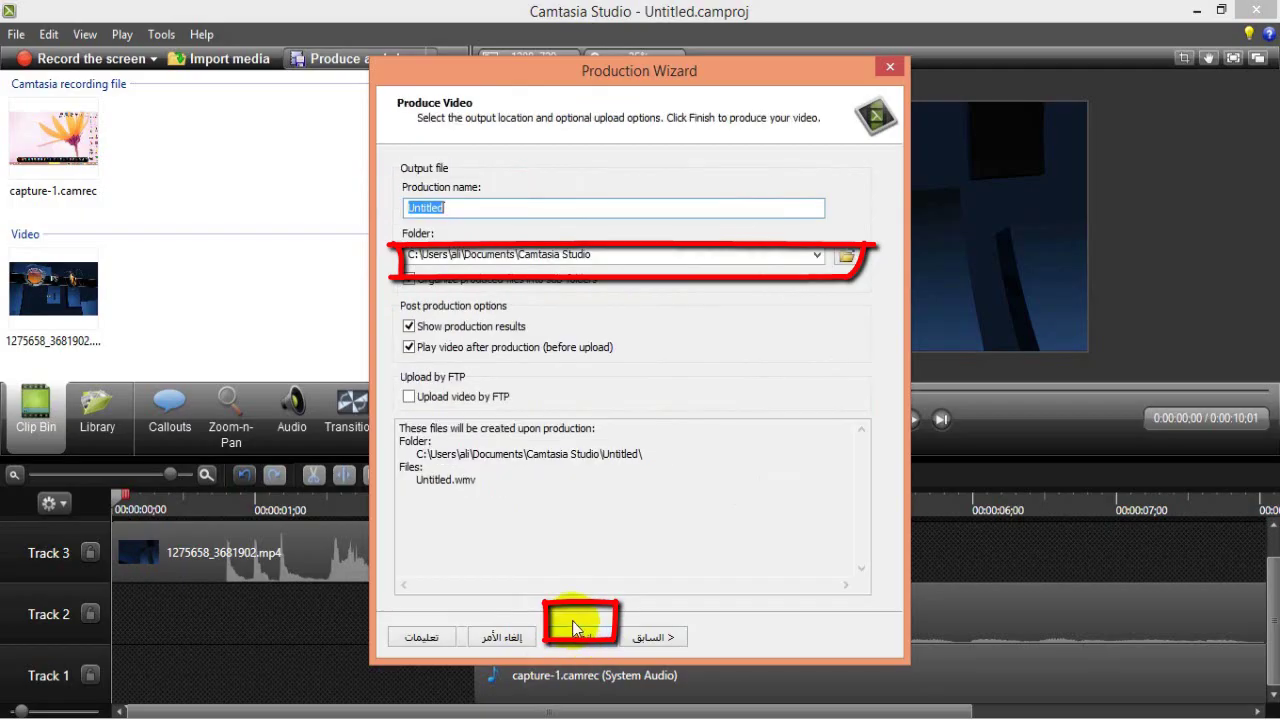
Set the output folder of the Untitled WMV production to the Desktop and start producing the video
left_click(841, 256)
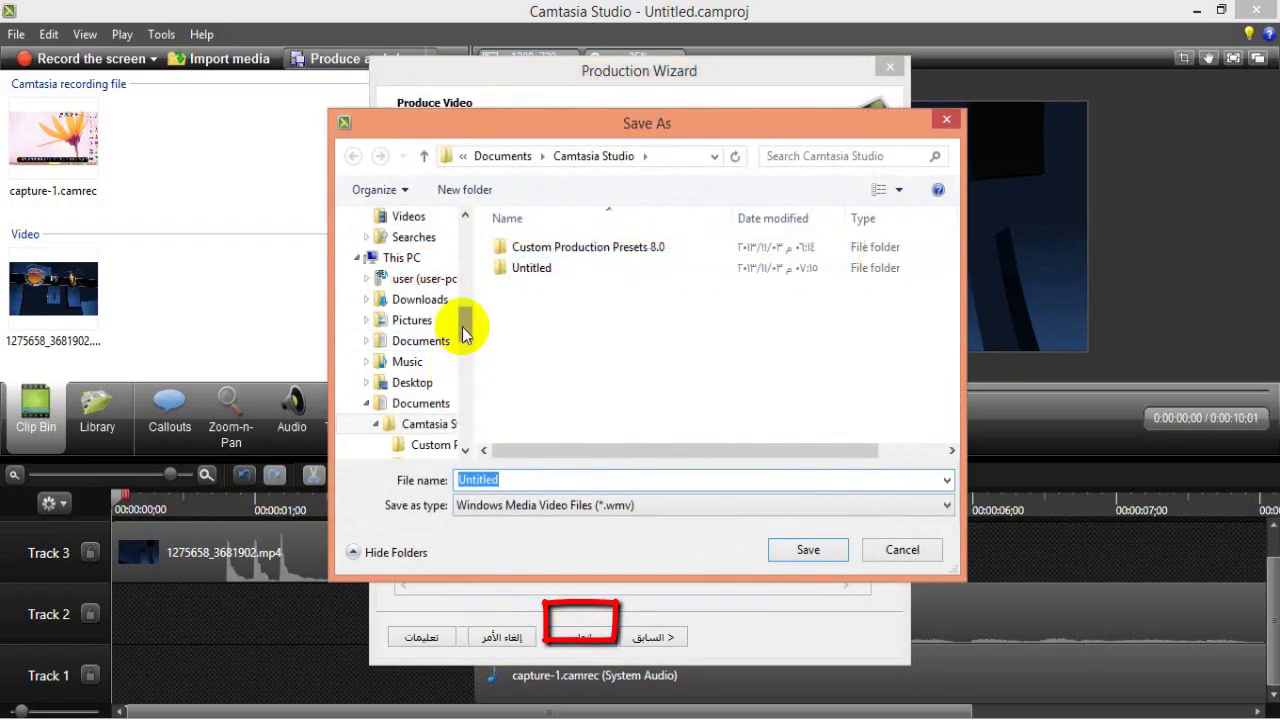
left_click_drag(465, 333, 451, 243)
left_click(394, 278)
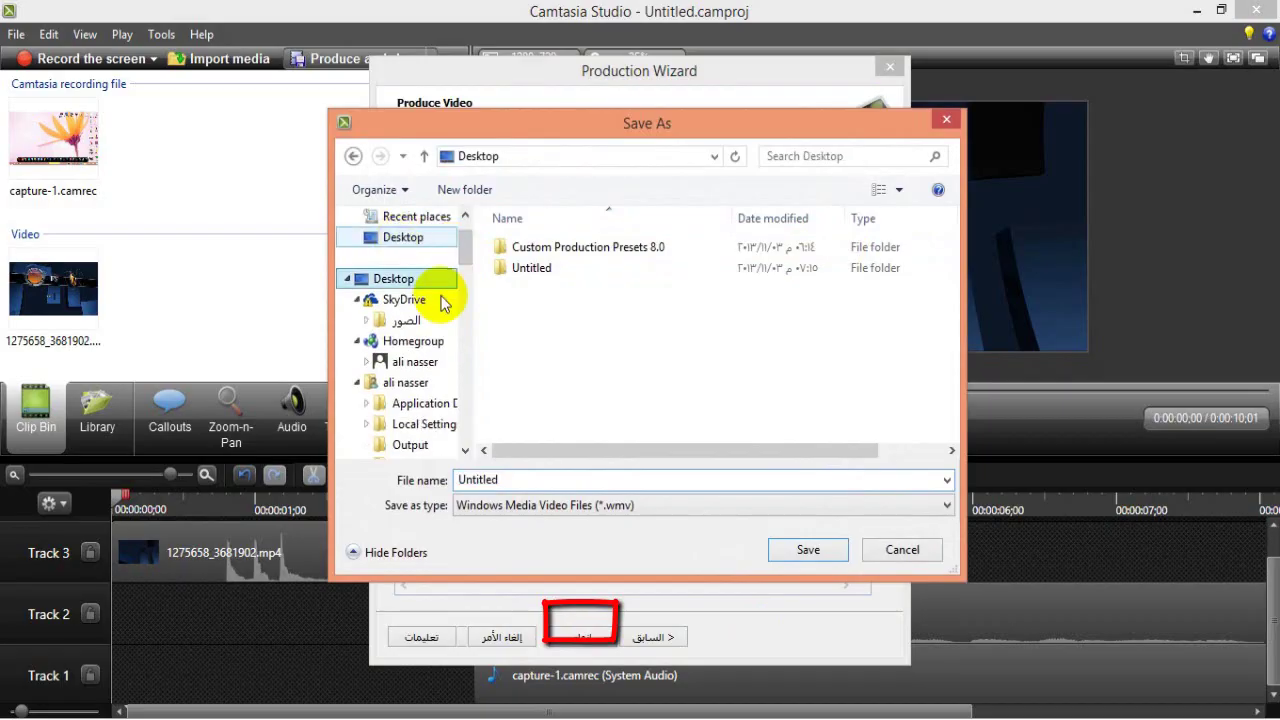
left_click(793, 547)
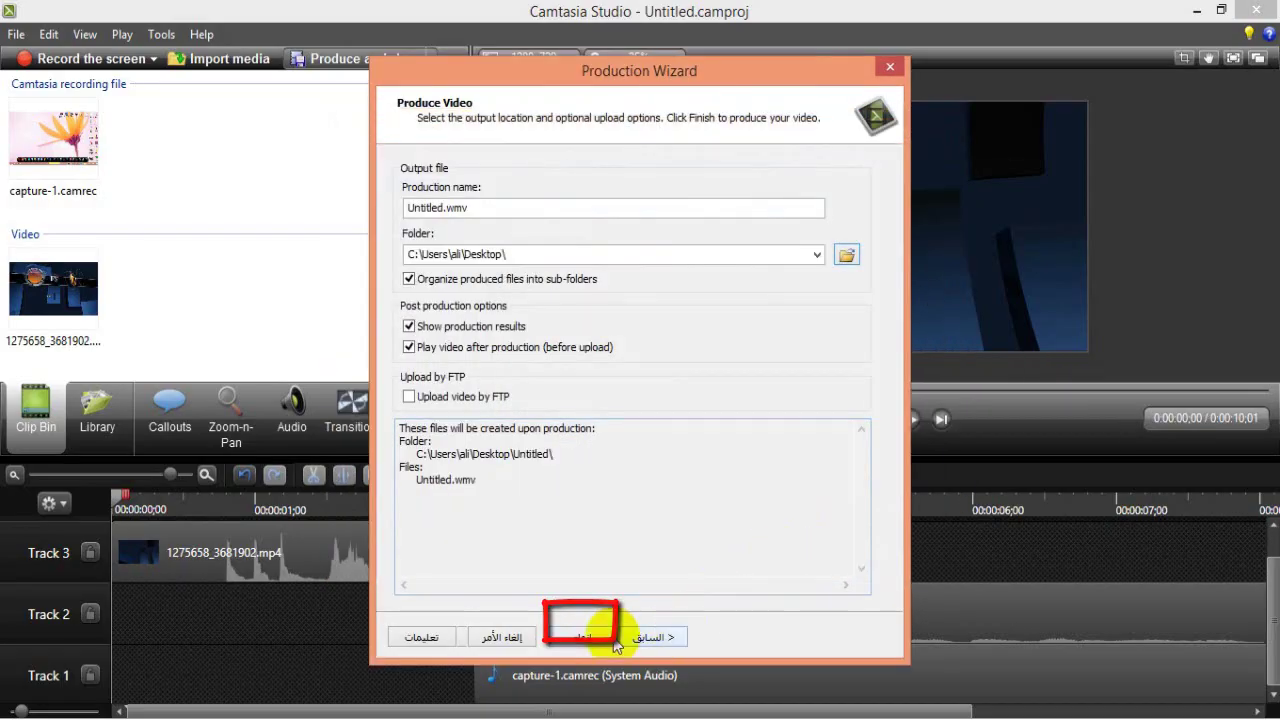
left_click(585, 634)
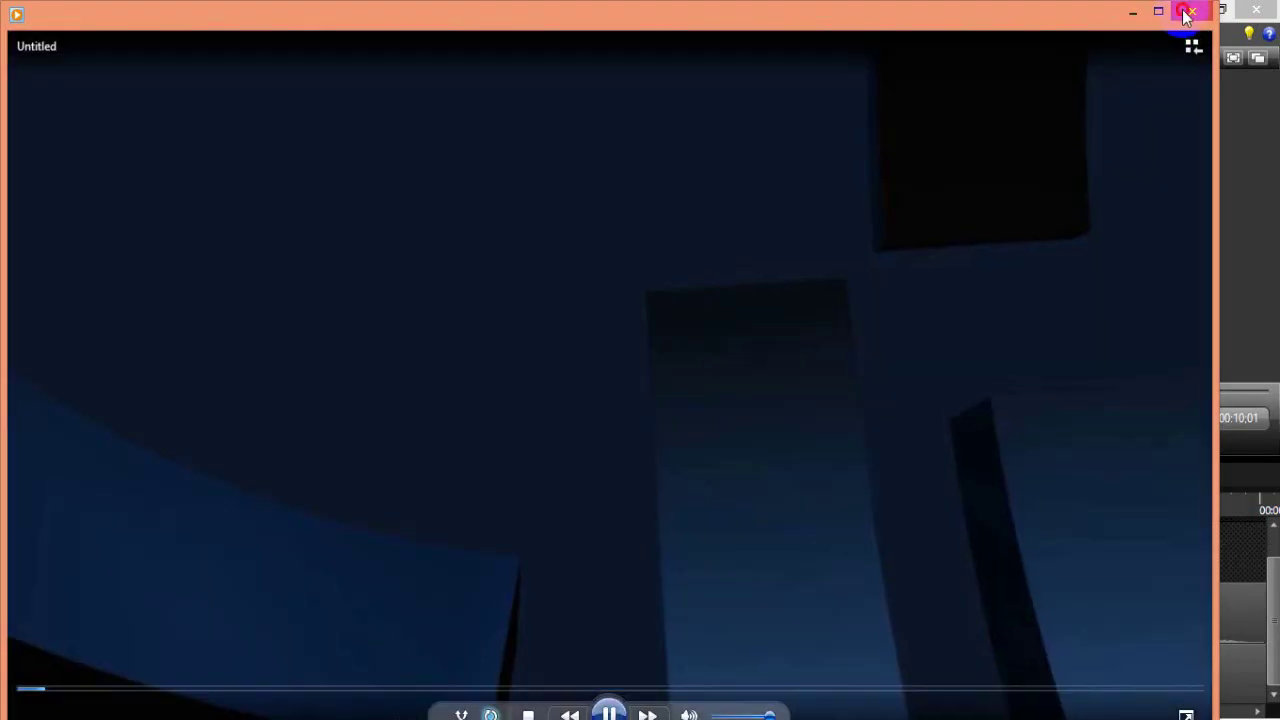
Close the produced video's playback and the production results, and exit the editor without saving the project
left_click(1190, 11)
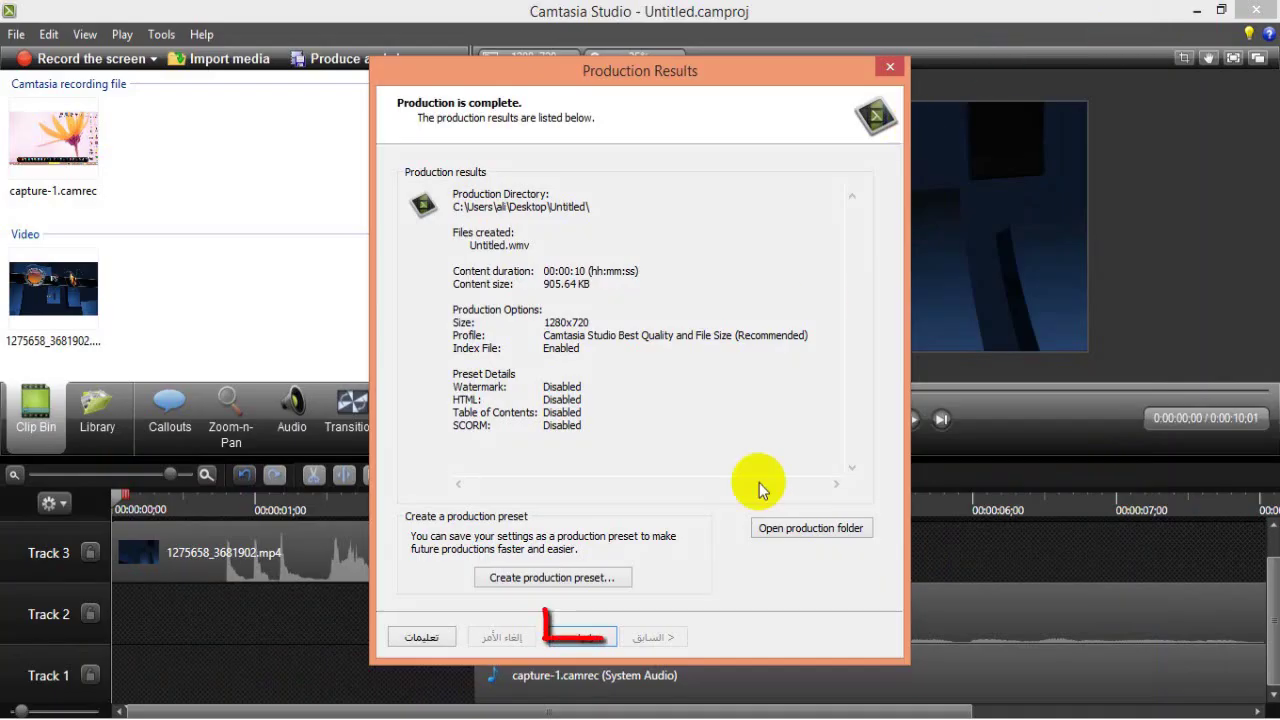
left_click(584, 637)
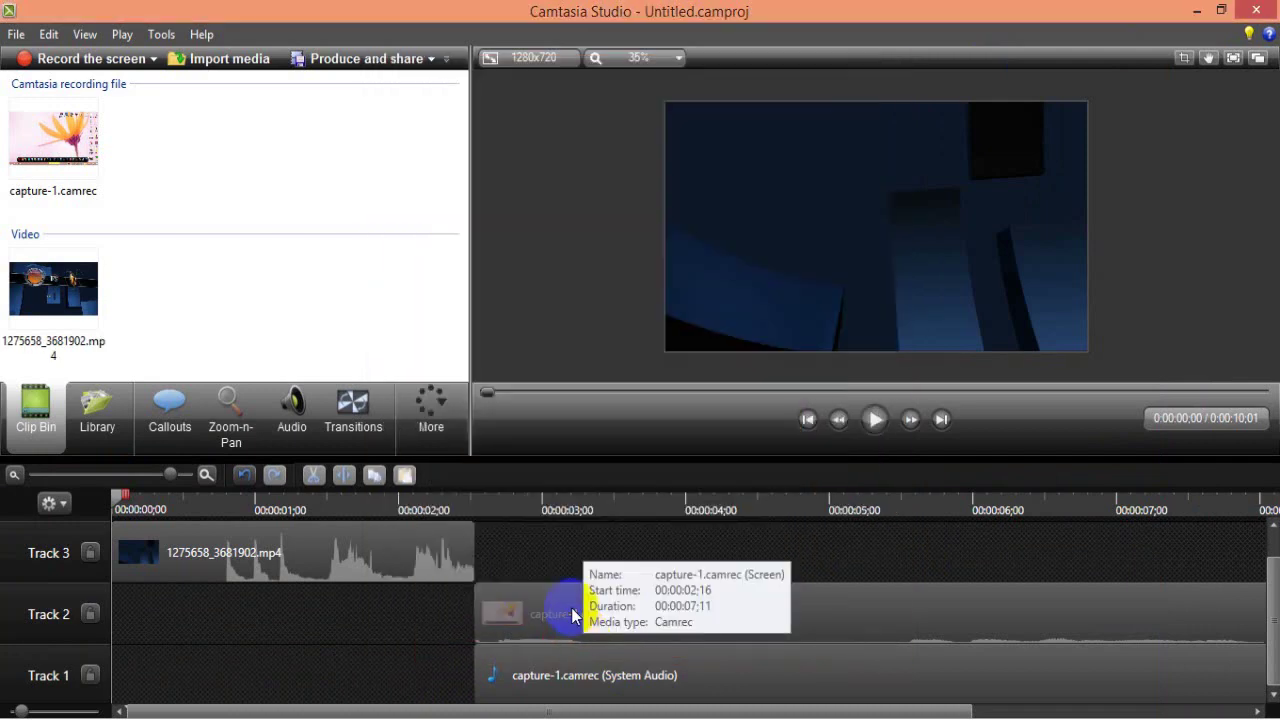
left_click(1255, 10)
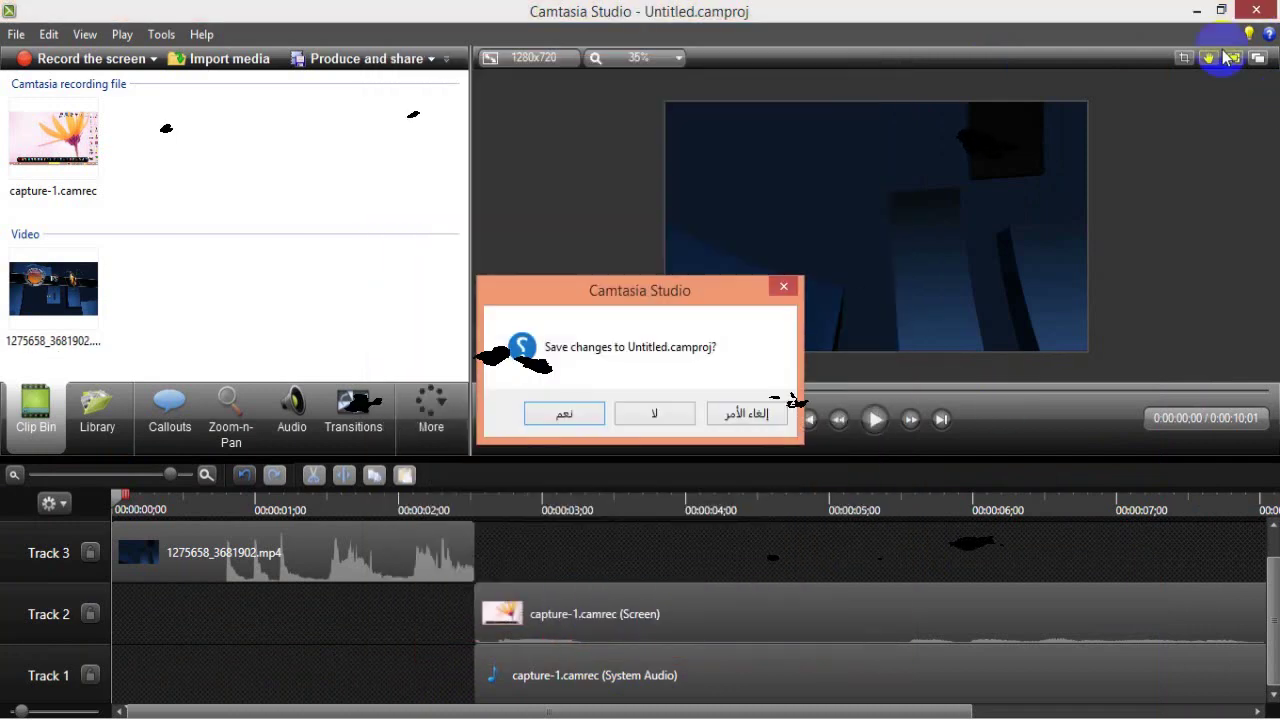
left_click(626, 418)
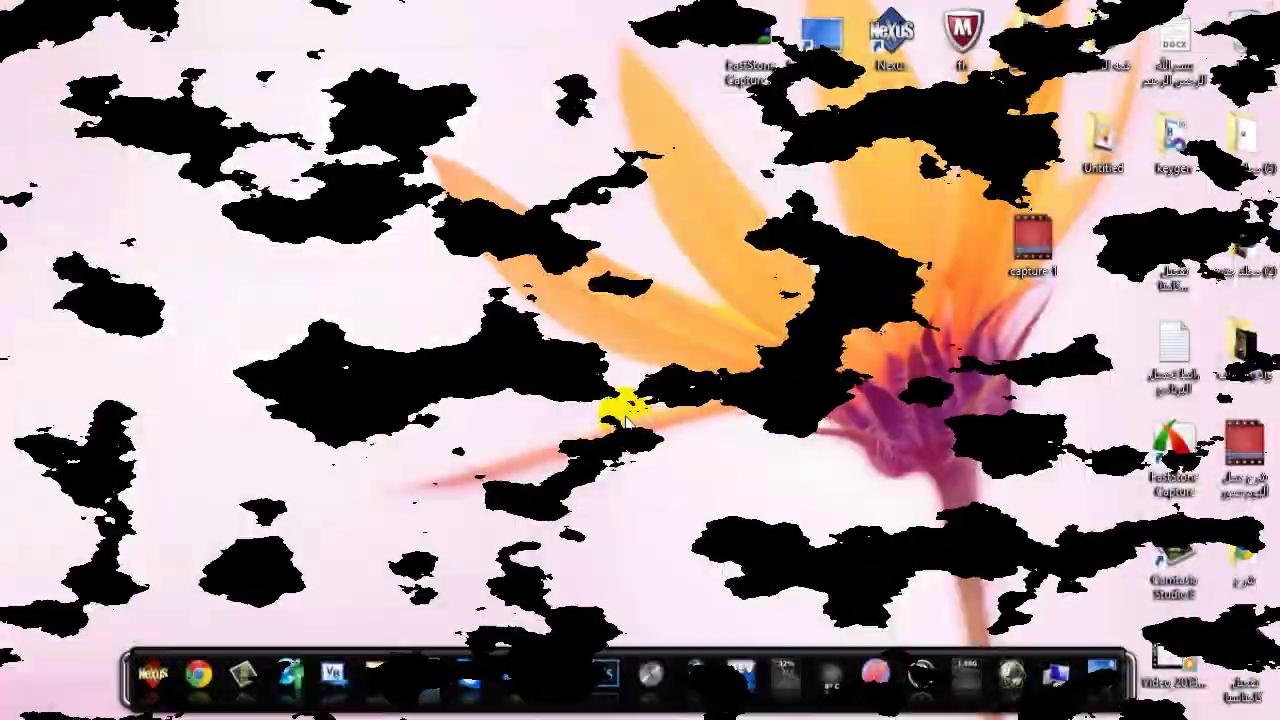